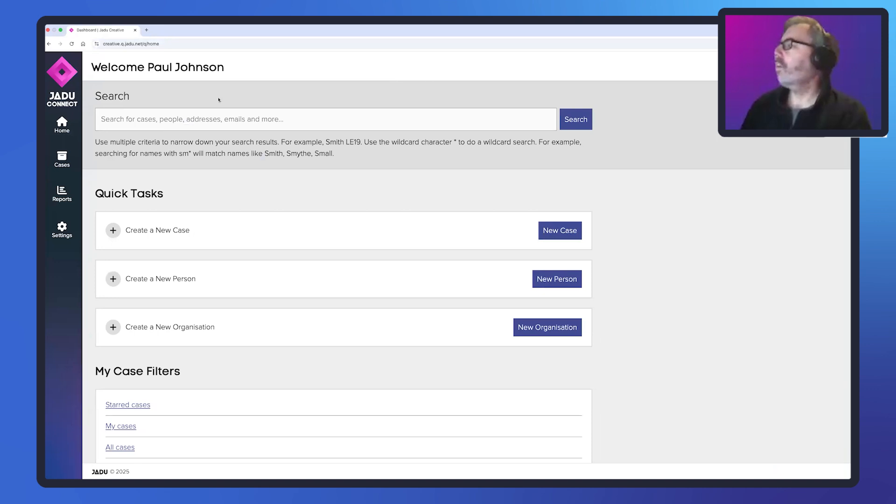
- Open the list of job application cases and compare the case types of the two entries
left_click(74, 159)
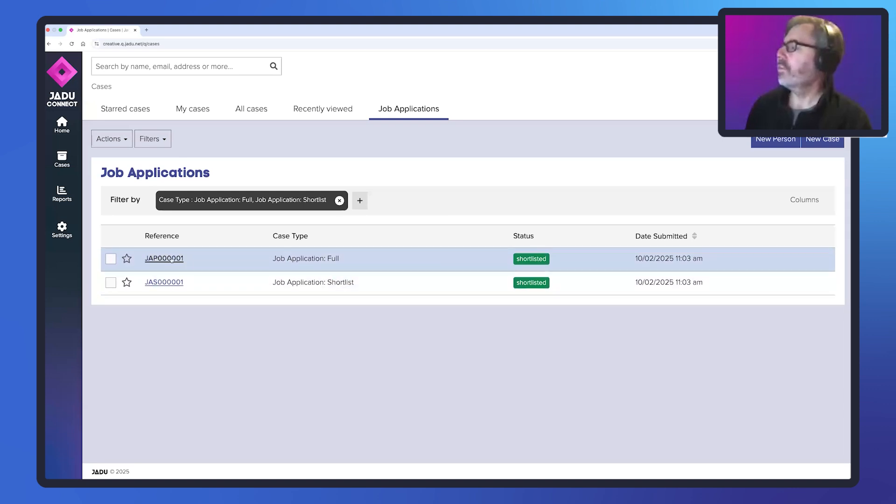
left_click_drag(272, 259, 354, 283)
left_click(272, 282)
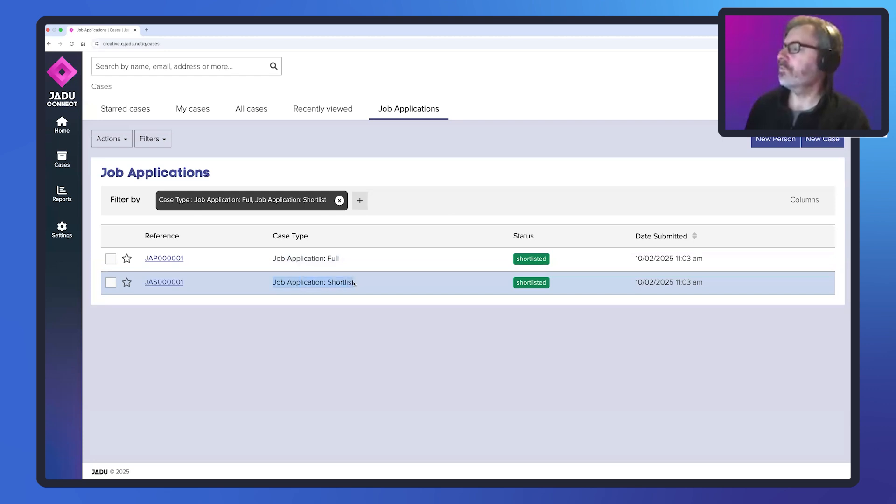
left_click(246, 316)
- Open the Job Application: Full case and review its timeline down to the linked case entry
left_click(164, 258)
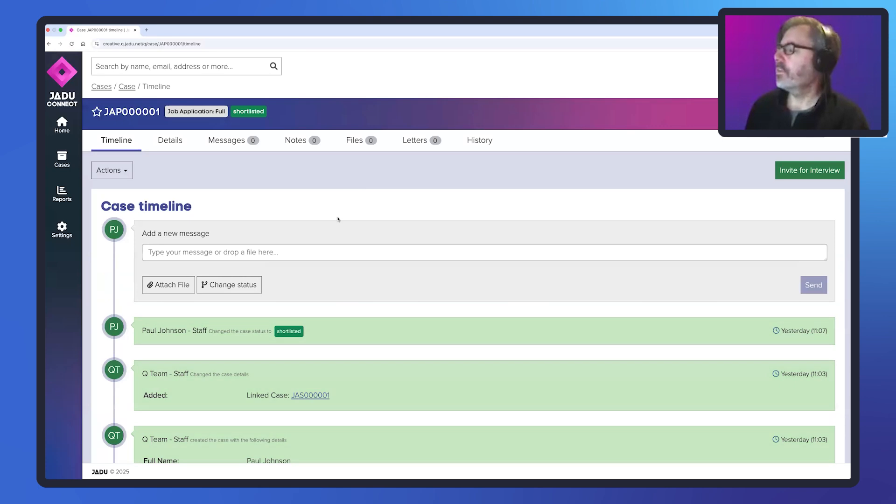
scroll(338, 218, "down", 2)
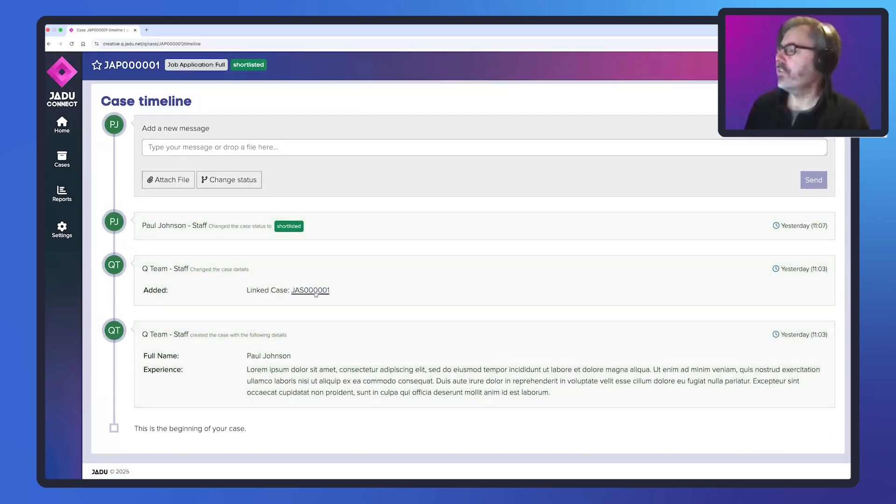
scroll(342, 271, "up", 1)
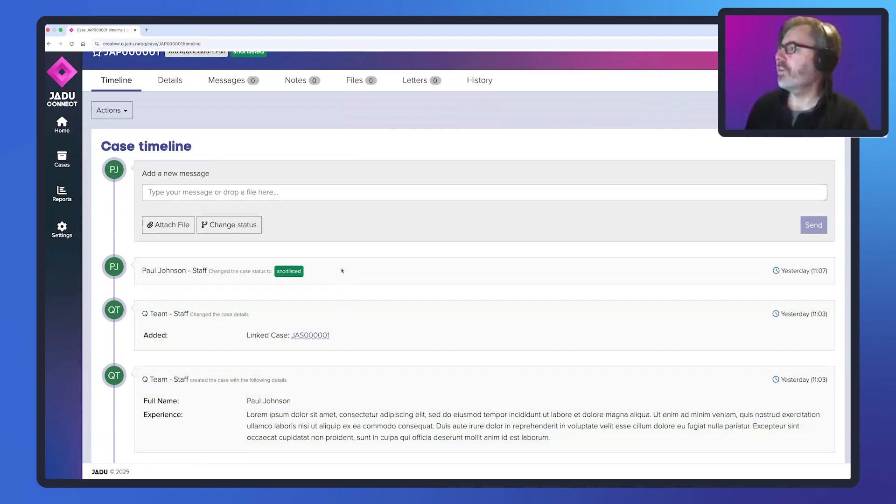
scroll(342, 270, "down", 1)
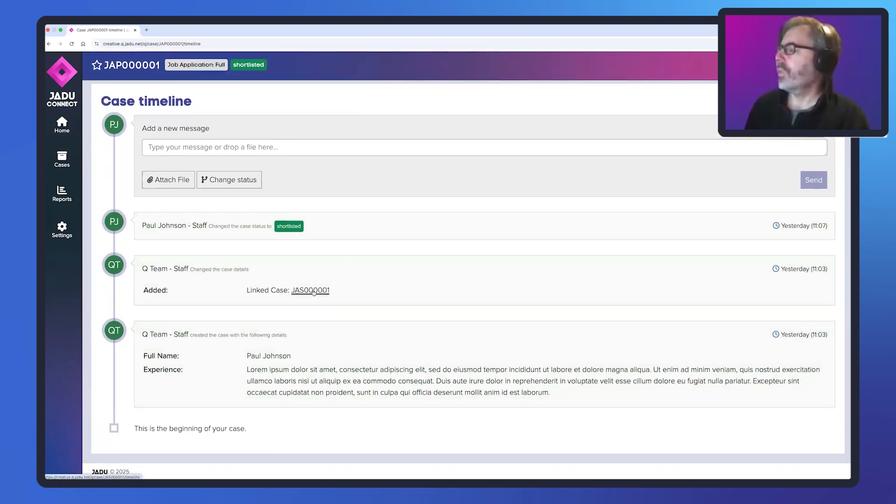
- Follow the linked case references from the full application to the shortlist case and back to the full application
left_click(313, 290)
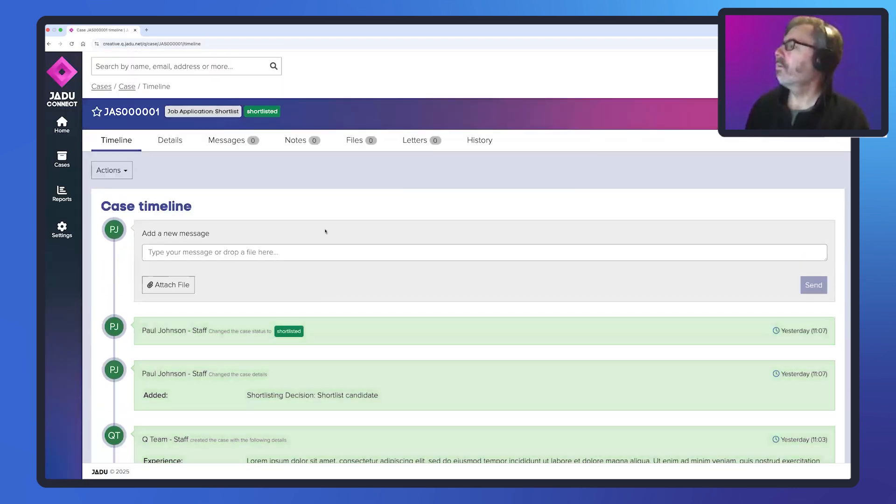
scroll(325, 231, "down", 3)
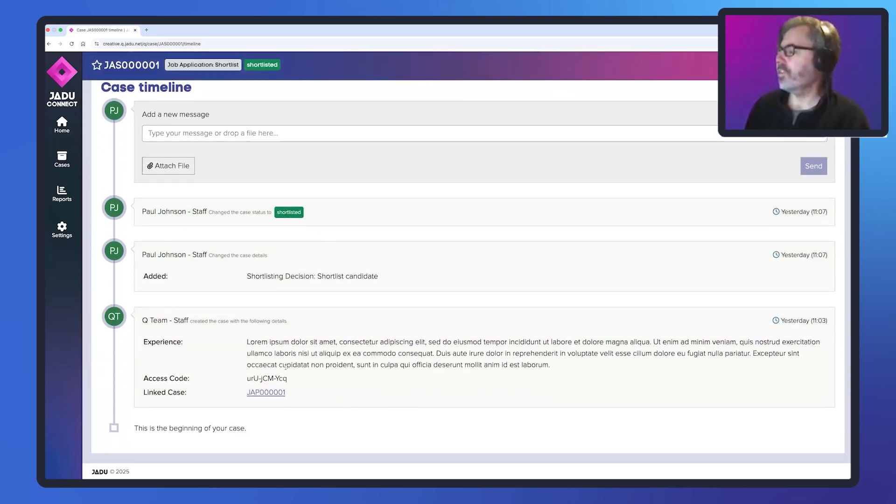
left_click(270, 393)
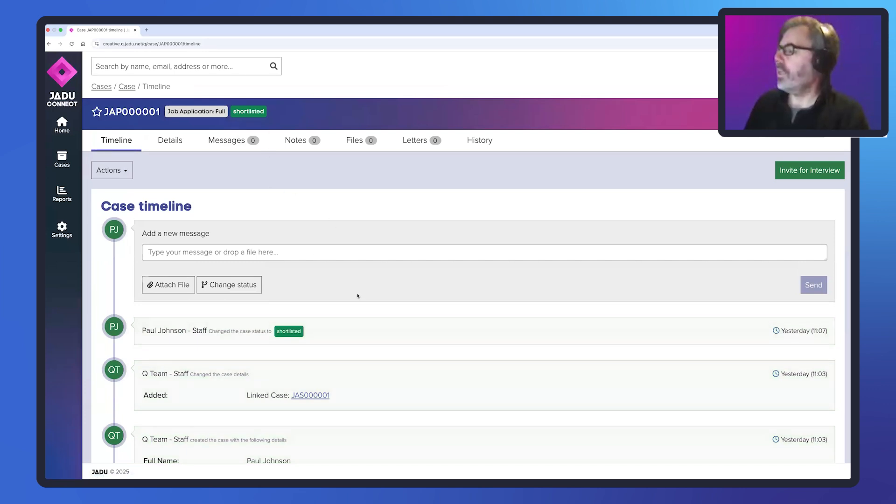
scroll(357, 296, "down", 3)
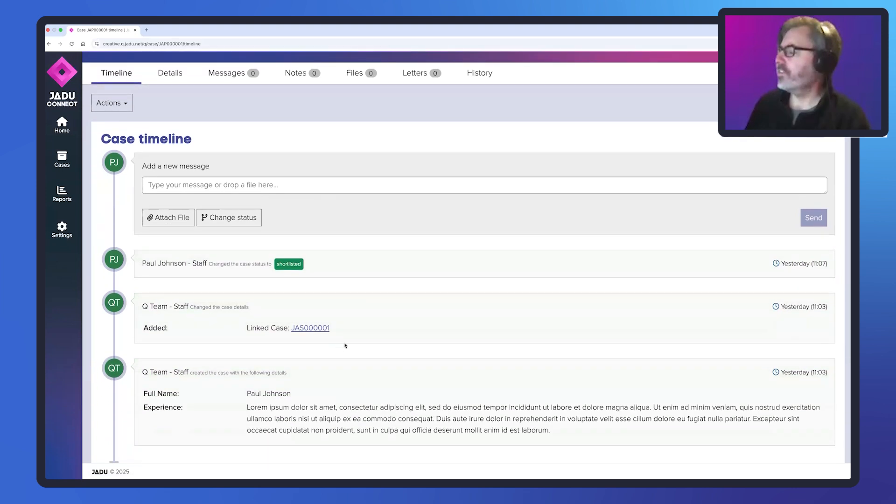
- Open the linked Job Application: Shortlist case again and look at the case actions it offers
left_click(320, 328)
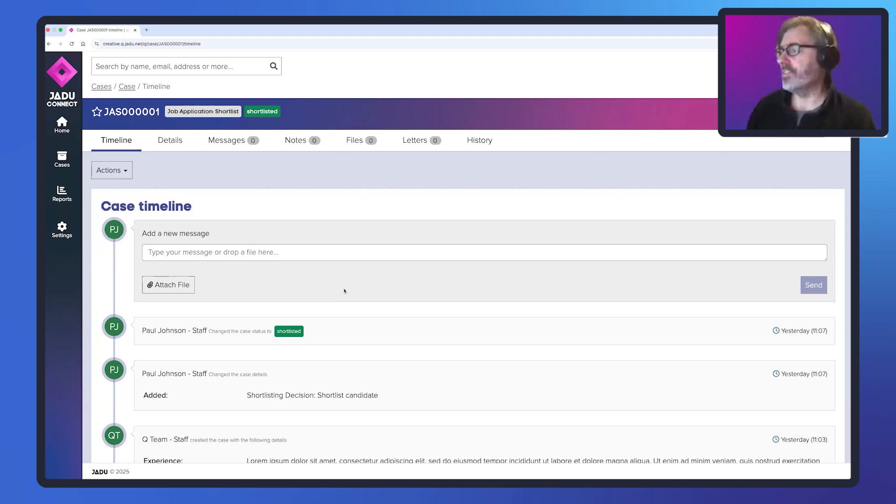
left_click(125, 172)
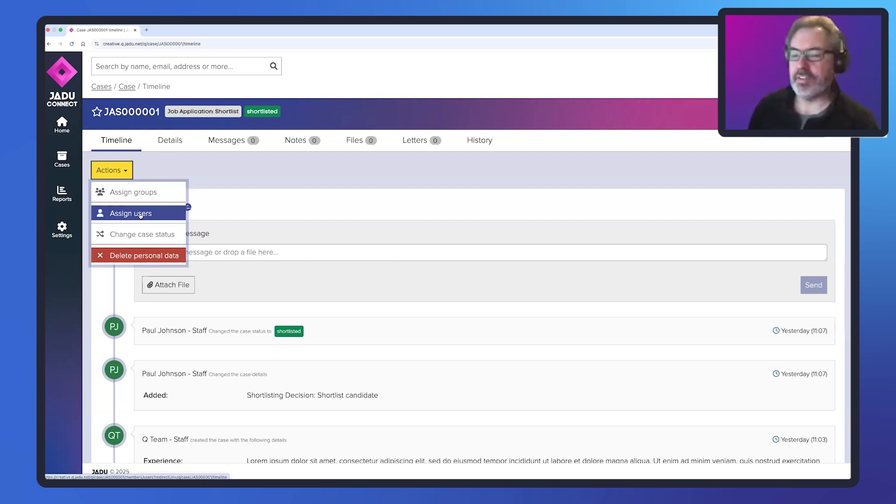
scroll(205, 173, "down", 3)
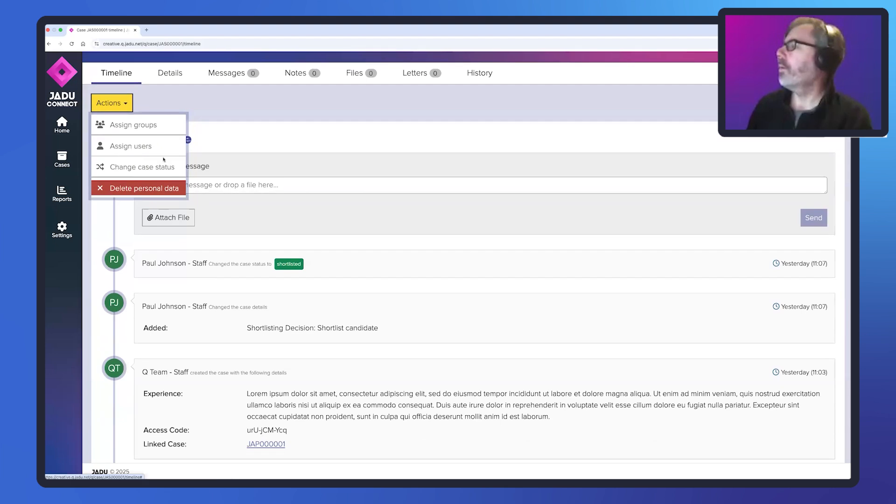
scroll(243, 158, "up", 2)
left_click(244, 158)
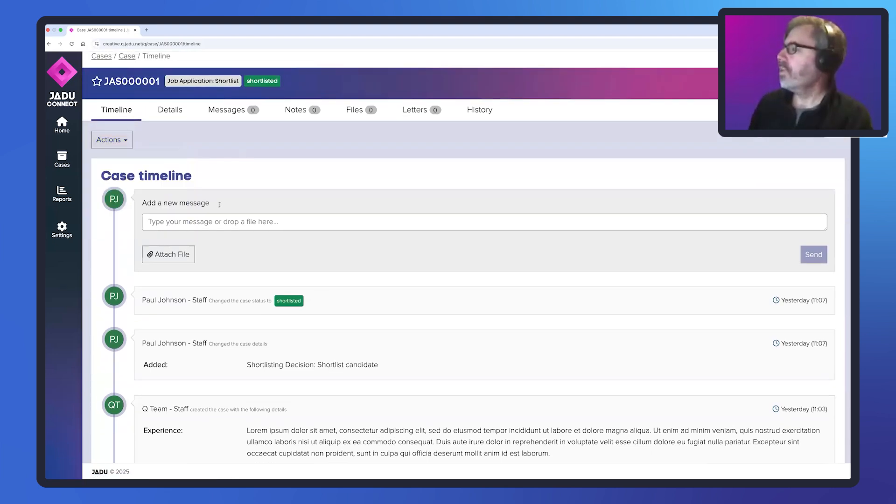
- Review the shortlist case's timeline and highlight the value of its Shortlisting Decision
scroll(340, 295, "down", 3)
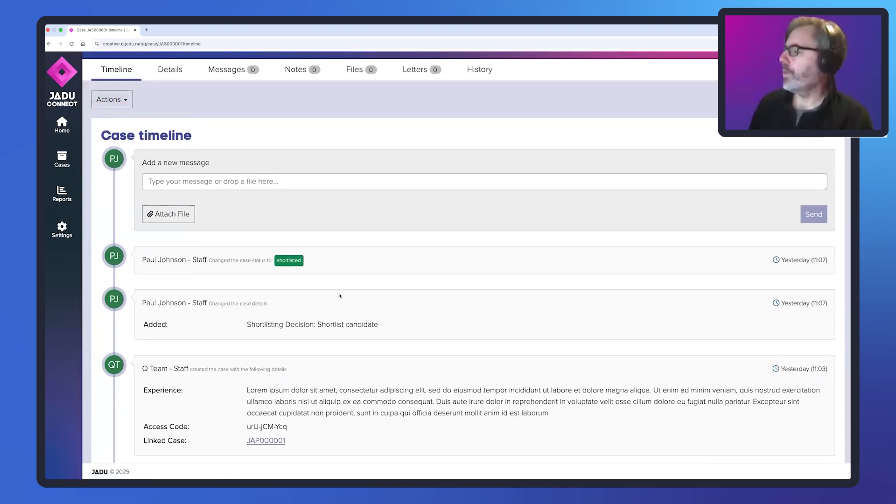
scroll(327, 327, "down", 1)
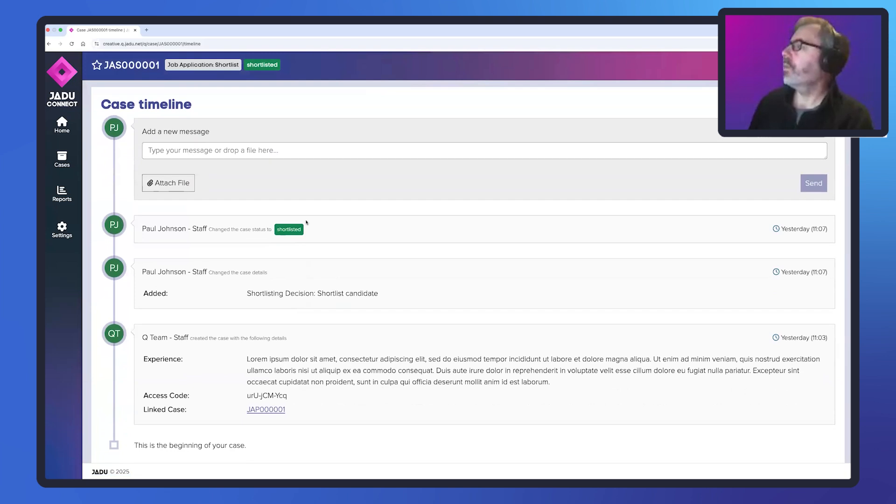
scroll(308, 224, "up", 3)
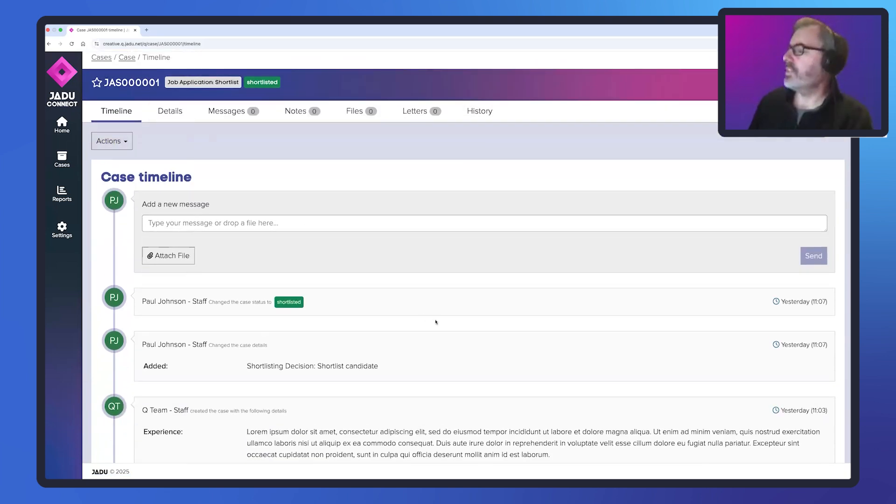
scroll(402, 325, "down", 2)
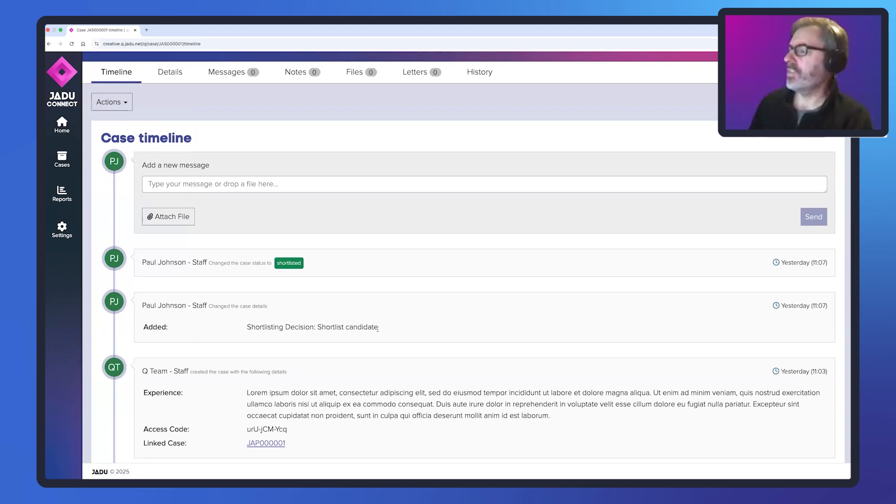
left_click_drag(378, 326, 319, 327)
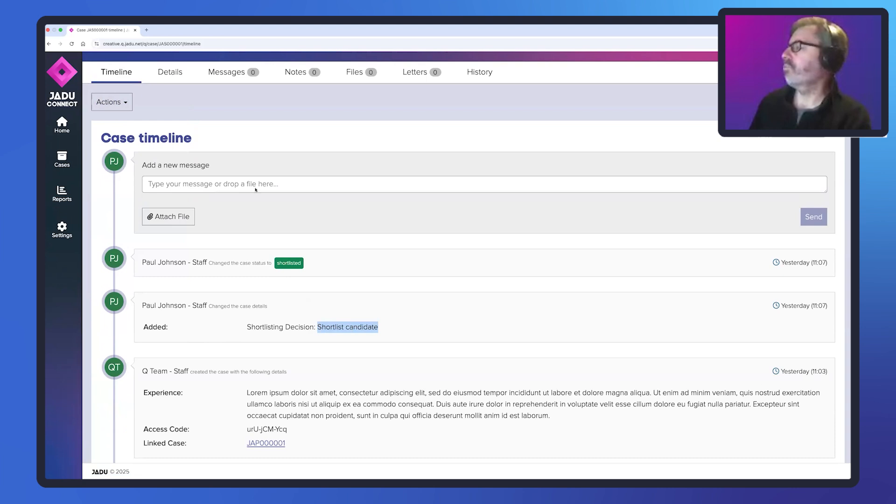
- Return to the Job Application: Full case and examine the status change in its timeline
left_click(49, 45)
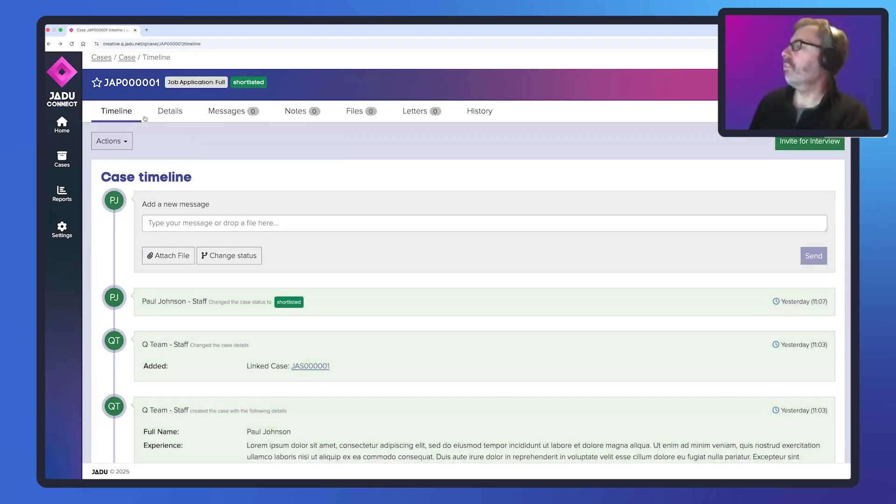
scroll(210, 196, "down", 1)
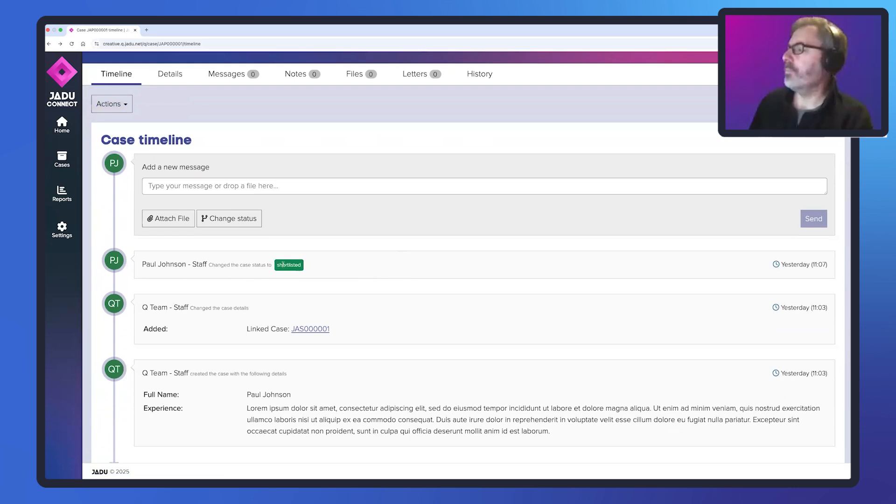
left_click_drag(278, 265, 310, 269)
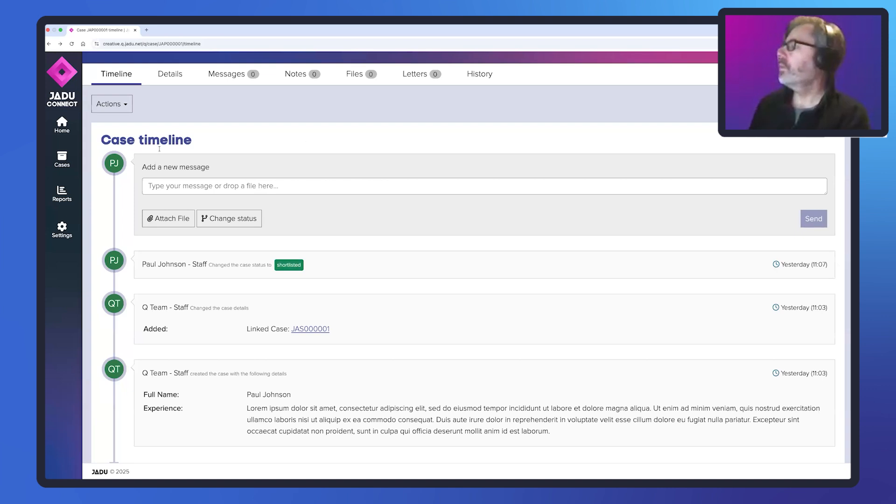
- Open the Job Application: Full case type in the workflow settings and review its general settings
left_click(62, 229)
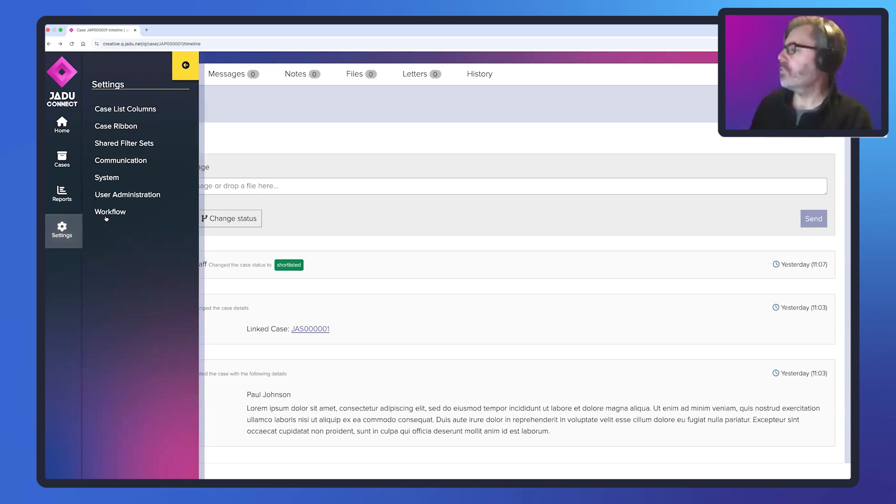
left_click(188, 208)
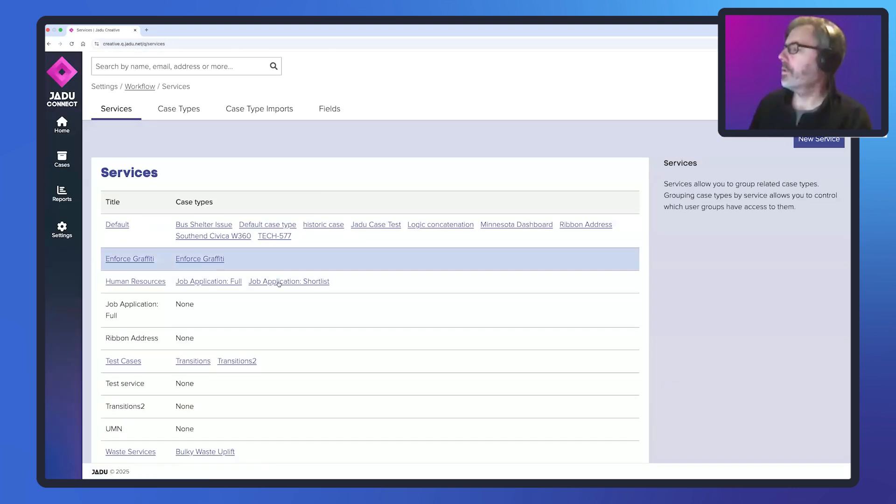
left_click(208, 282)
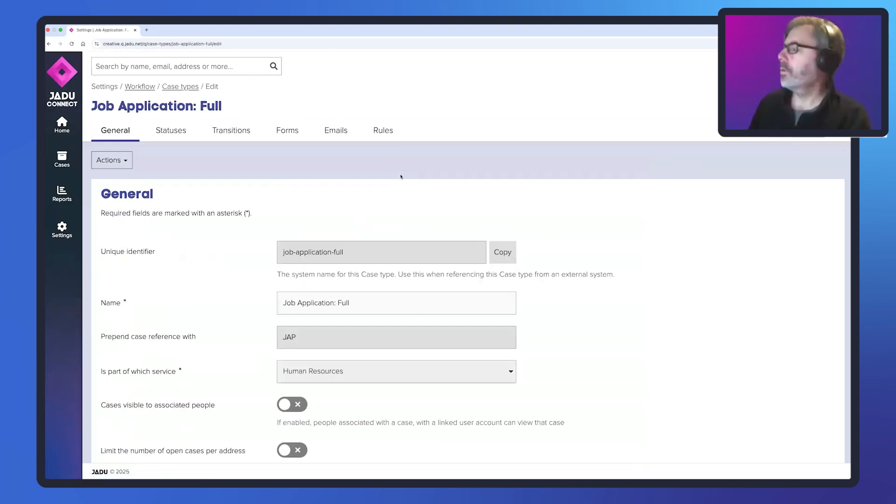
scroll(280, 168, "down", 1)
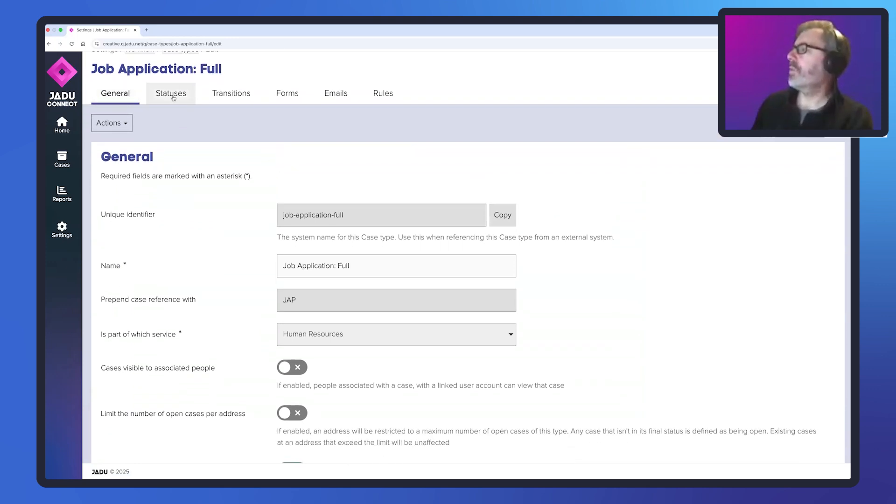
- Review the statuses and the transitions diagram of the Job Application: Full case type
left_click(171, 96)
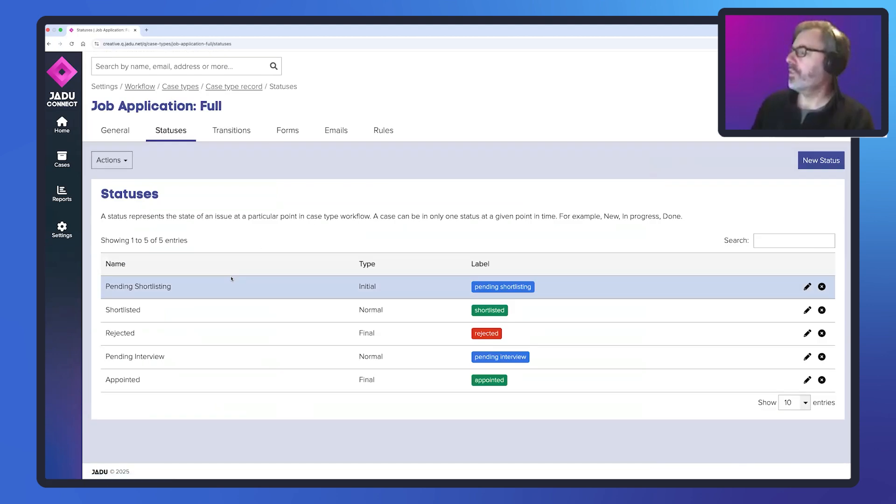
left_click(237, 131)
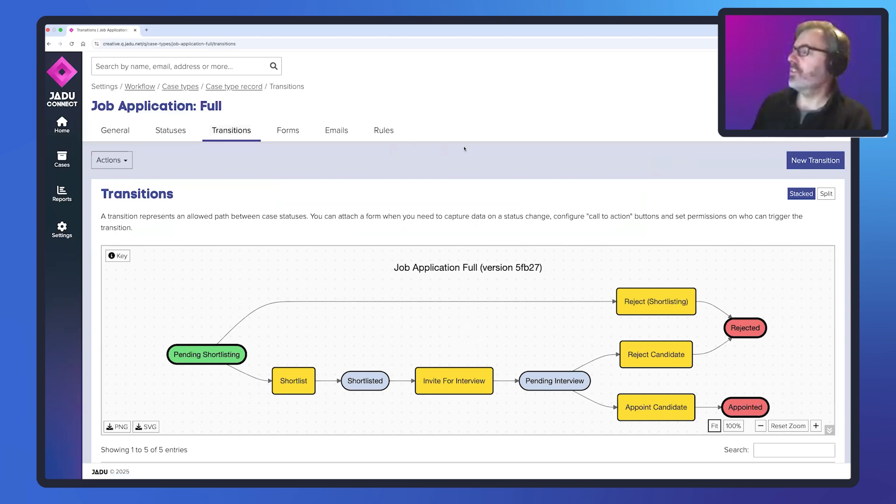
scroll(410, 131, "down", 3)
scroll(408, 113, "up", 3)
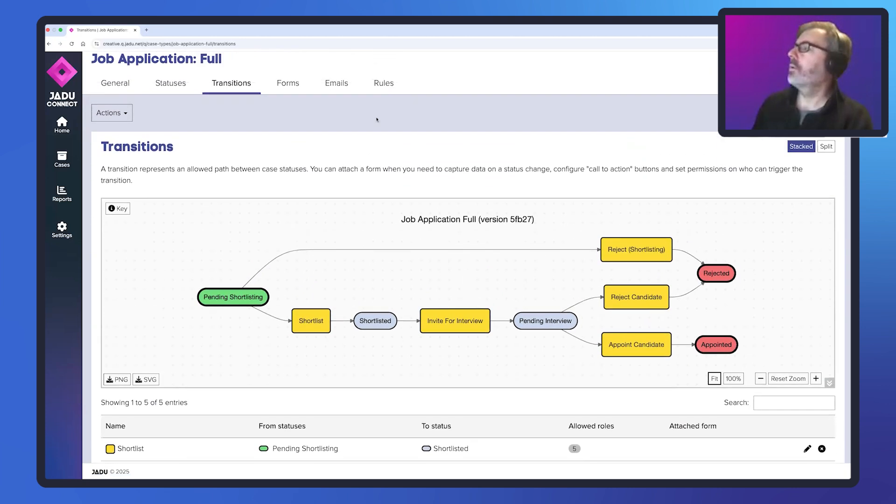
- Open the New Job Application: Full form from the case type's forms and review its fields
left_click(287, 112)
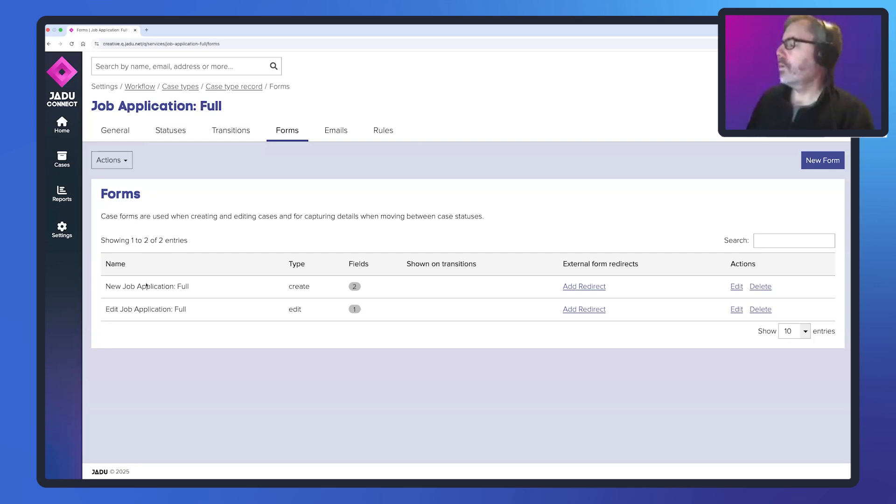
left_click(736, 288)
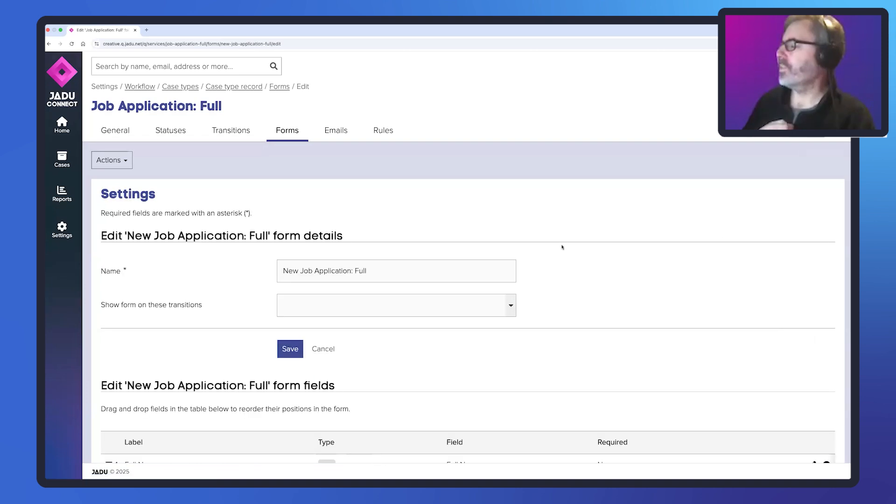
scroll(562, 247, "down", 2)
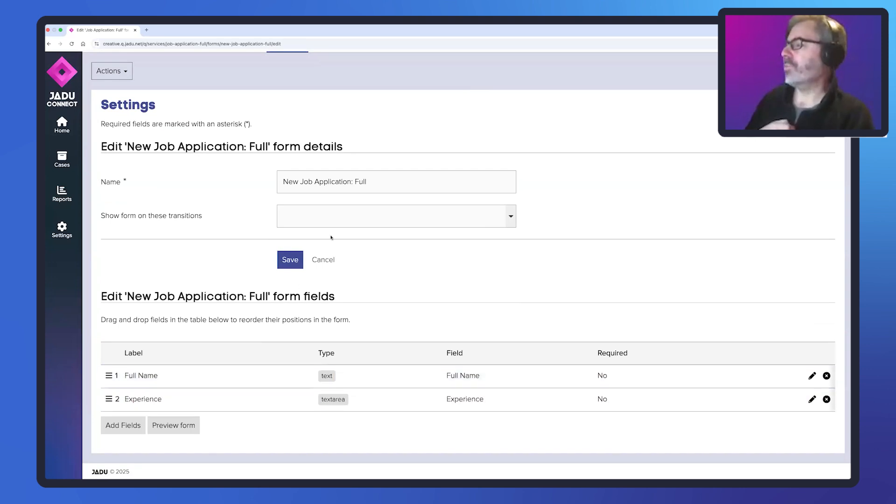
- Close the create form without saving and open the Edit Job Application: Full form to review its fields
left_click(329, 260)
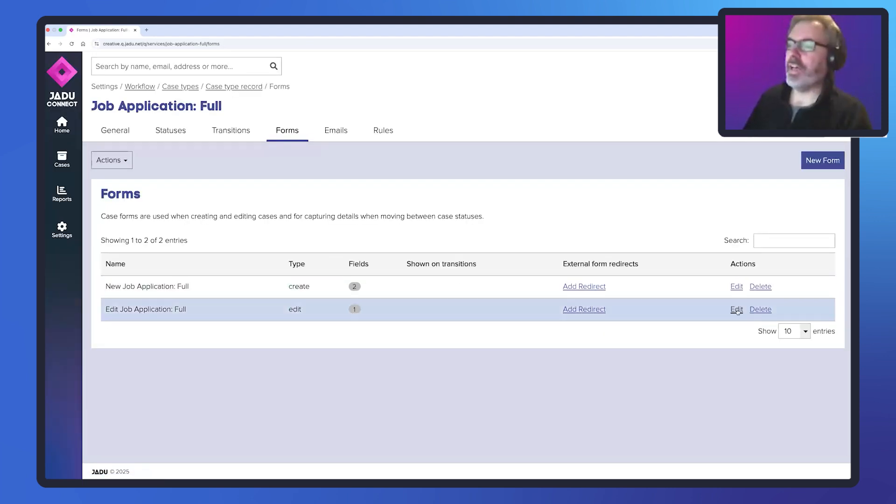
left_click(737, 310)
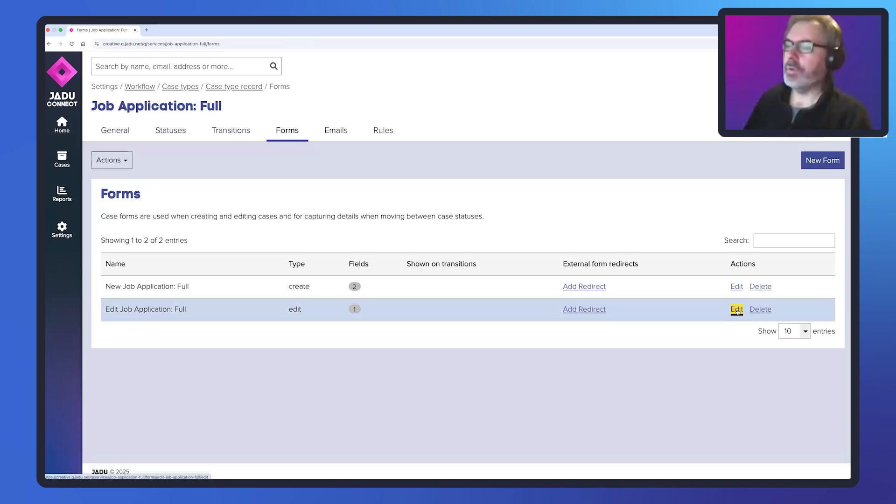
scroll(242, 372, "down", 3)
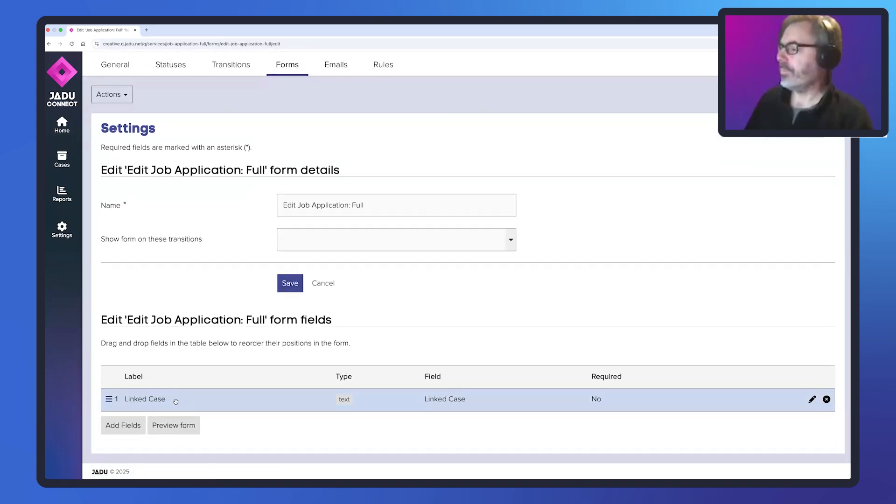
- Open the Job Application: Shortlist case type from the workflow services and review its statuses and transitions diagram
scroll(231, 144, "up", 3)
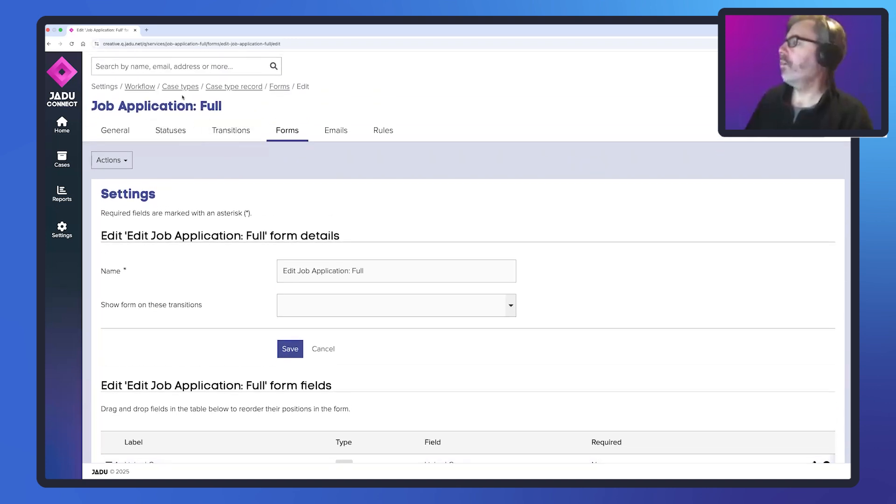
left_click(140, 87)
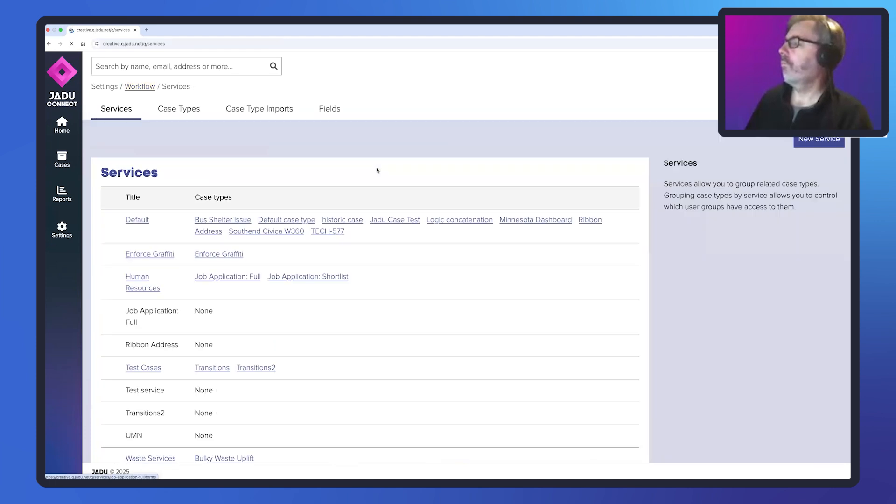
left_click(289, 281)
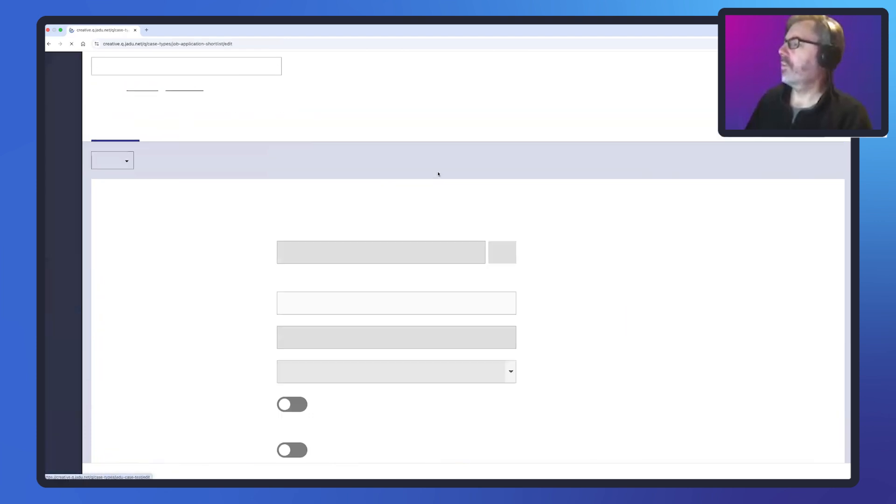
left_click(171, 132)
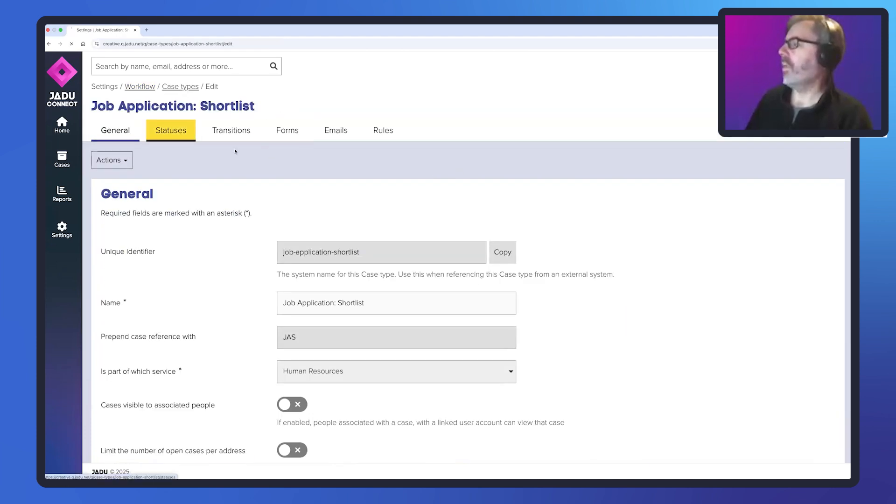
left_click(233, 131)
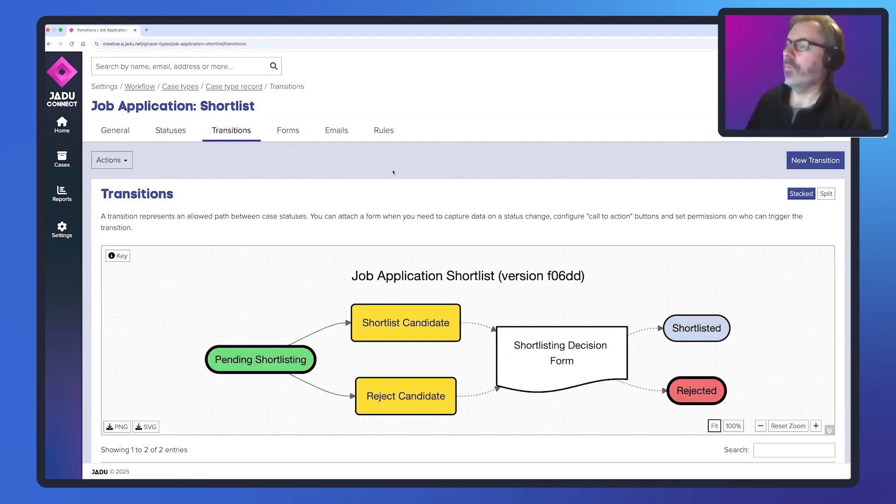
- Review the fields of the New Job Application: Shortlist form and return to the case type's list of forms
left_click(287, 132)
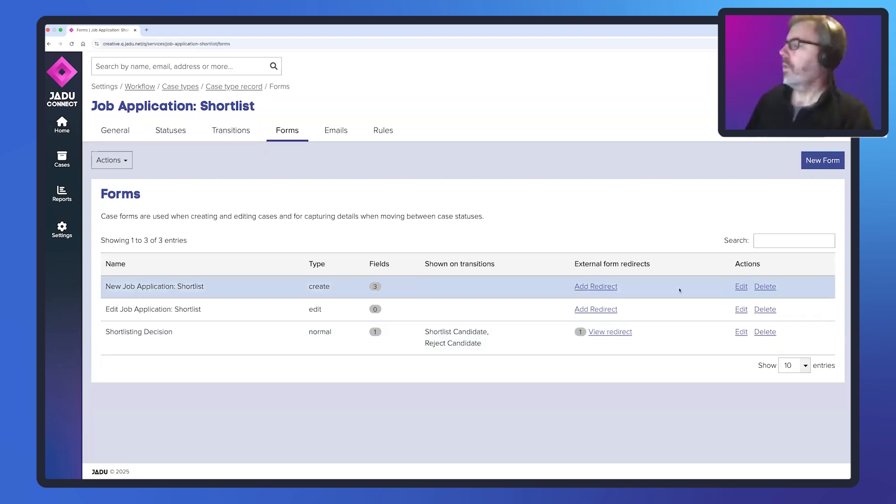
left_click(740, 287)
scroll(700, 277, "down", 3)
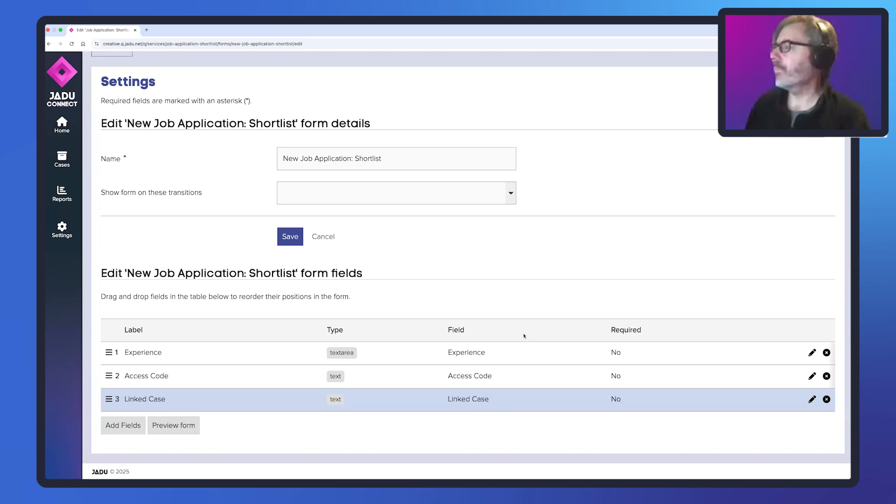
scroll(506, 182, "up", 1)
scroll(506, 181, "up", 2)
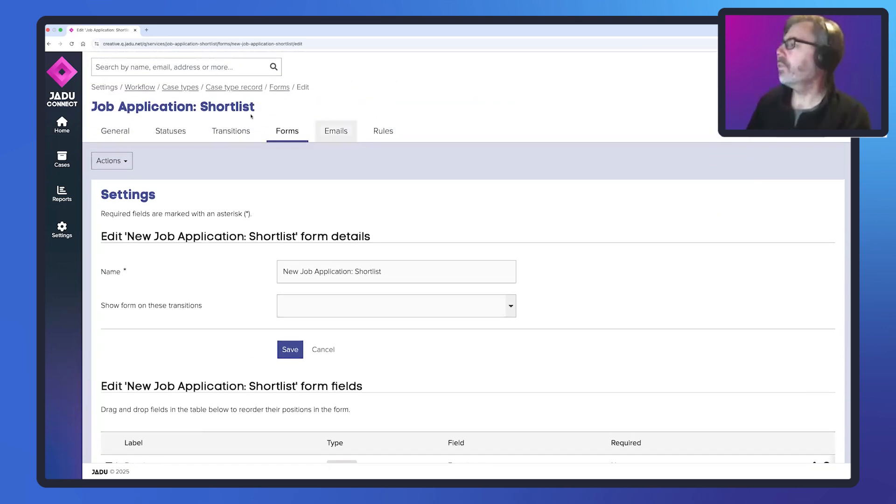
left_click(294, 132)
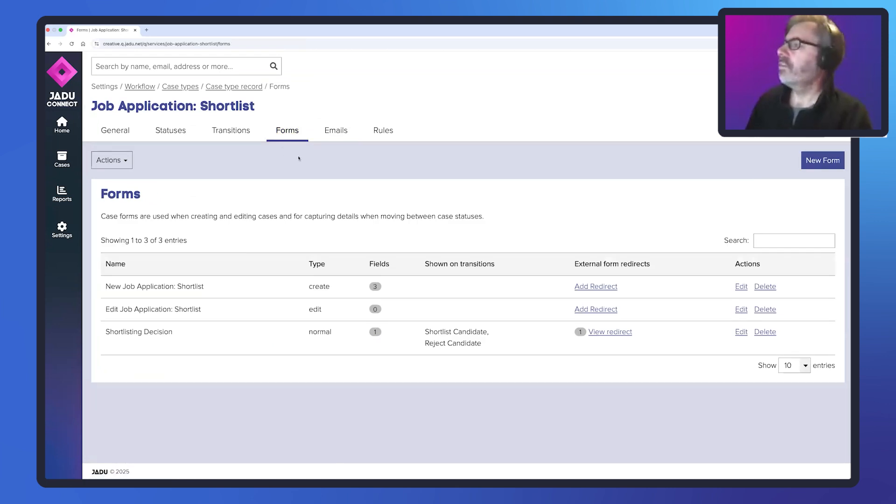
- Switch to Jadu Central and open the list of all forms, signing in with Jadu Connect
key("ctrl+Left")
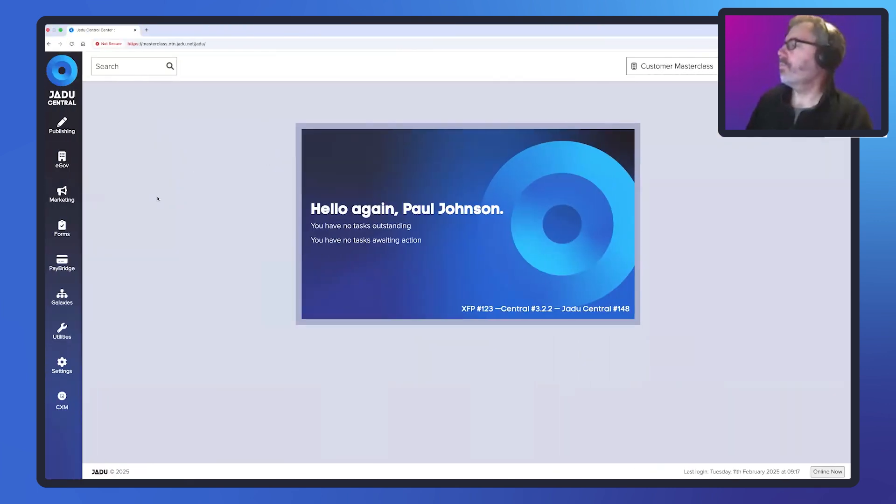
left_click(62, 229)
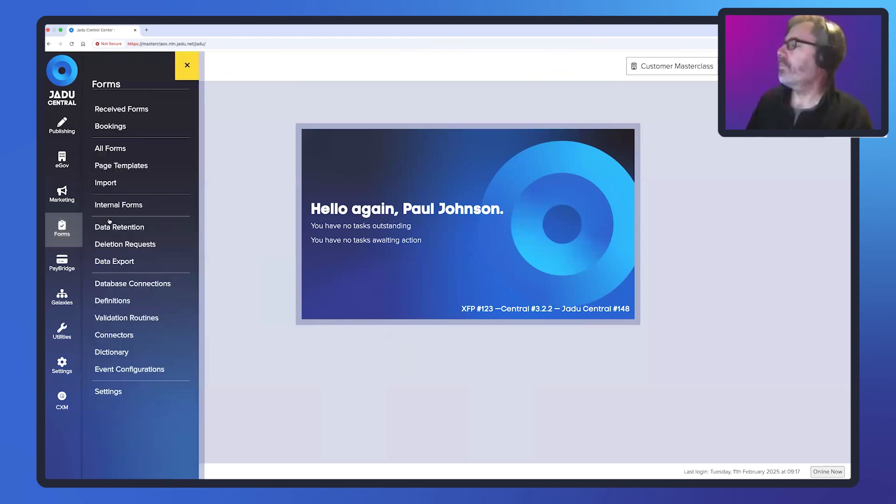
left_click(112, 149)
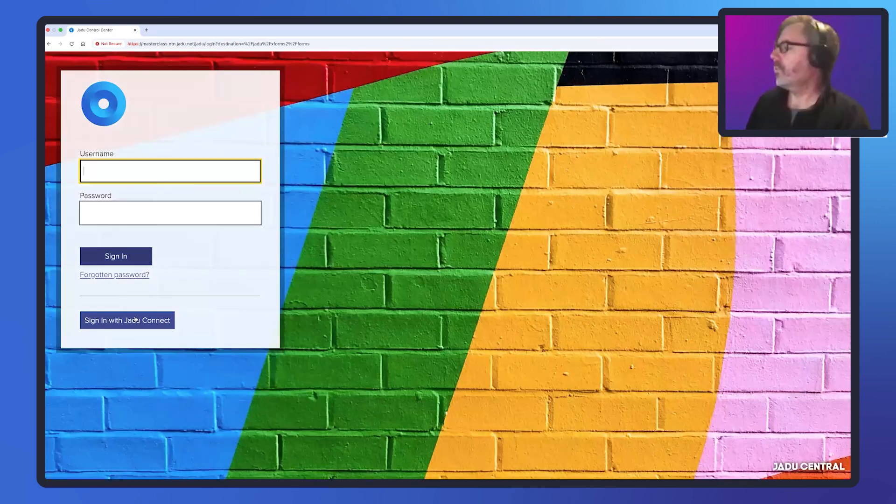
left_click(135, 319)
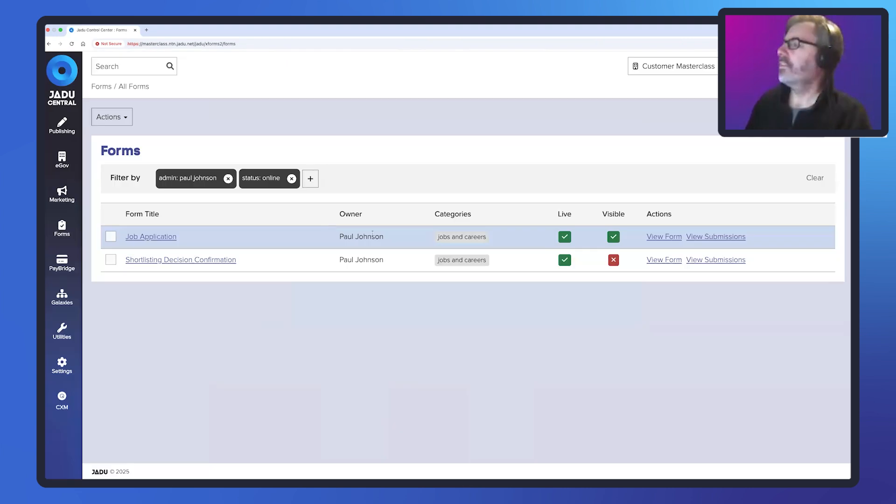
- Open the Job Application form, review the questions in its Application Details page template and return to the form's pages
left_click(152, 238)
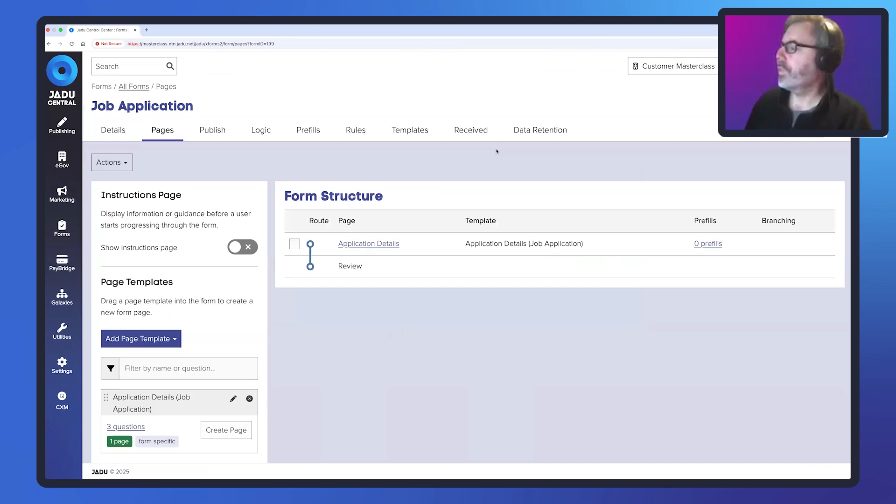
scroll(379, 153, "down", 1)
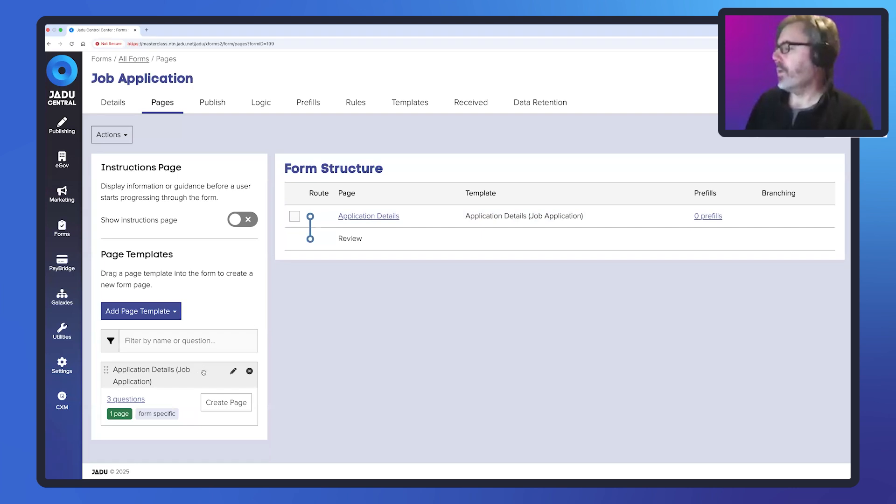
left_click(234, 371)
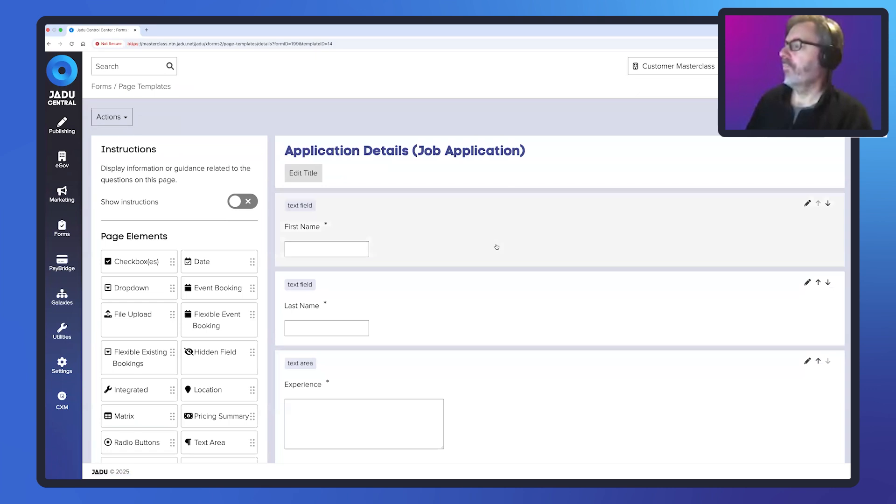
scroll(497, 249, "down", 1)
scroll(497, 248, "down", 2)
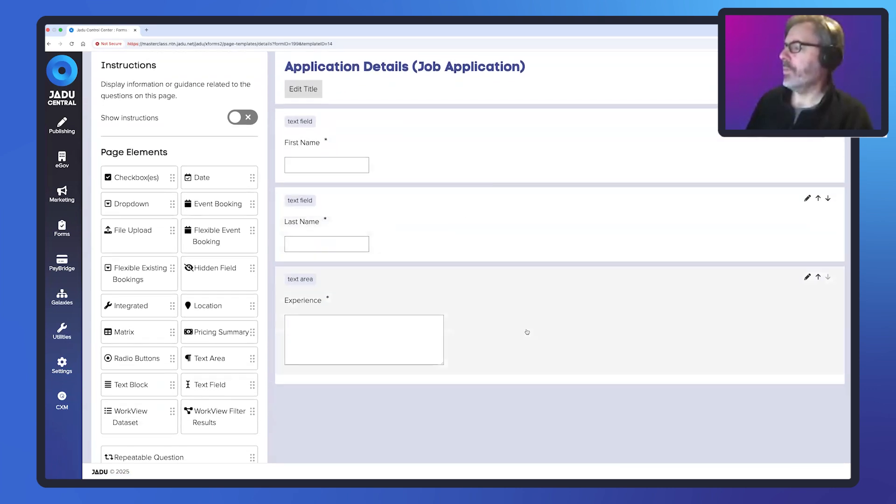
scroll(562, 266, "up", 3)
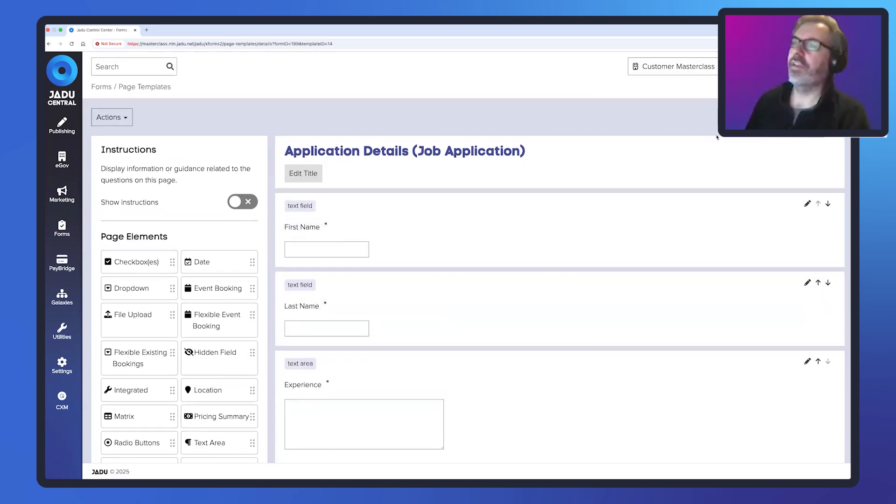
left_click(810, 117)
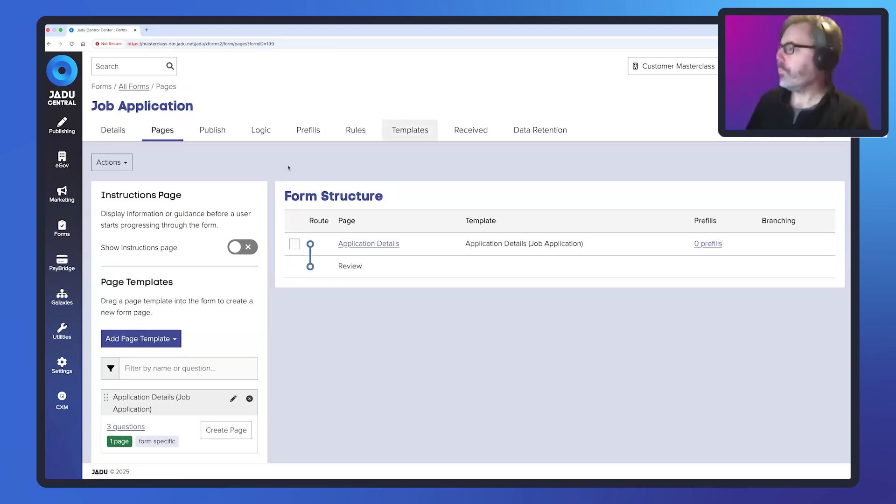
- Open the Raise Application Cases rule of the Job Application form and review its trigger and case actions
left_click(355, 132)
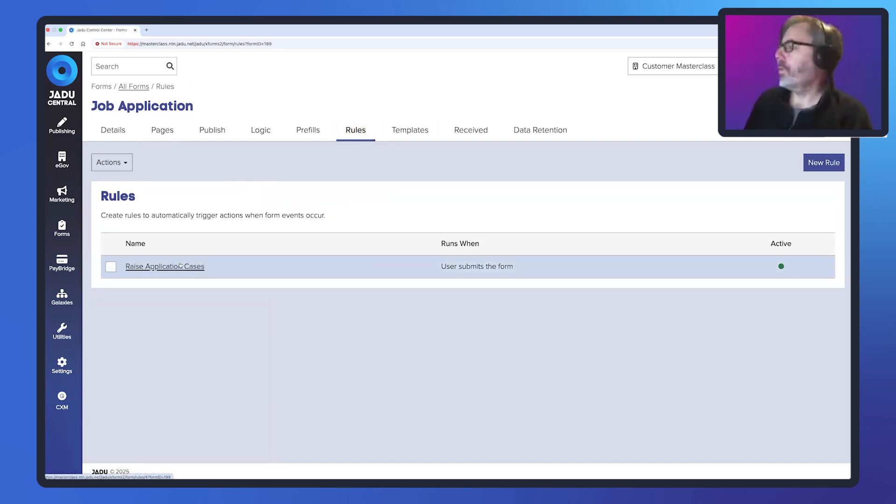
left_click(180, 266)
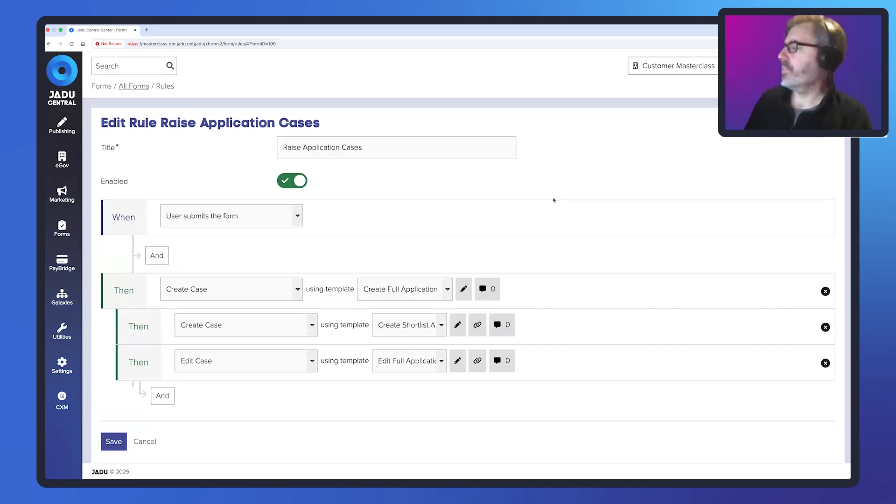
scroll(408, 200, "down", 1)
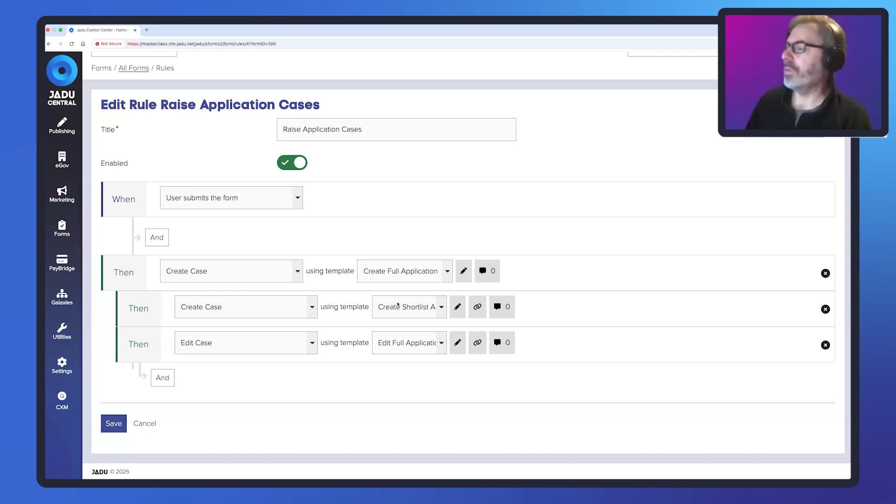
- Review the Create Shortlist Application template and its Linked Case input mapping, closing both without saving
left_click(458, 308)
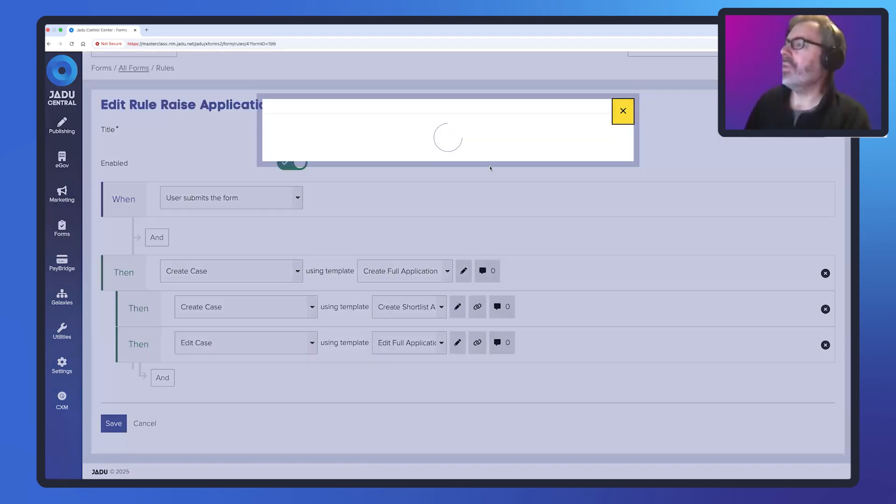
scroll(497, 234, "down", 3)
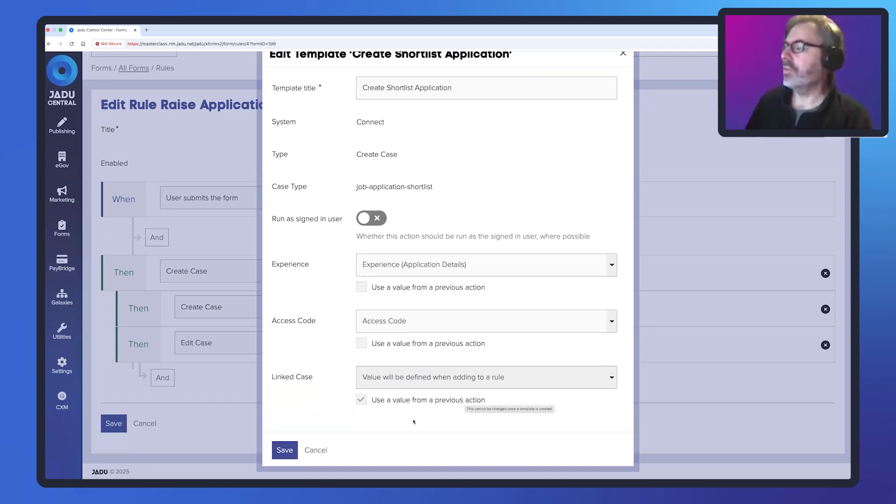
left_click(322, 450)
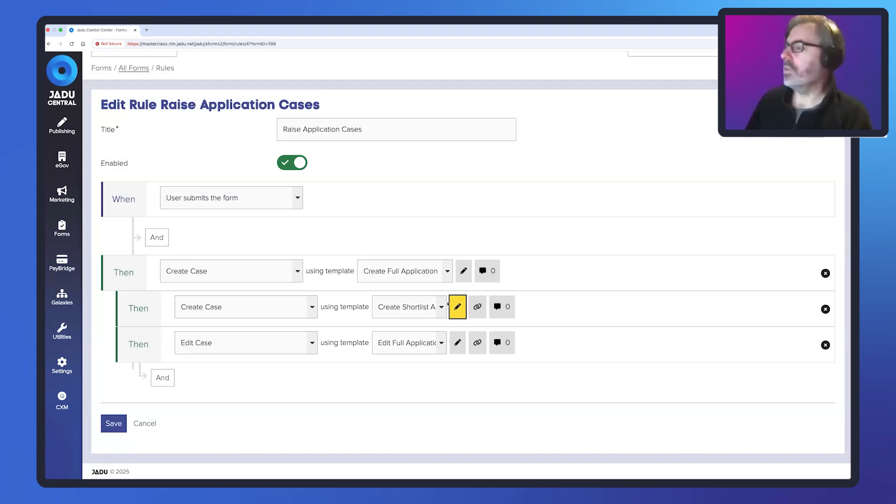
left_click(478, 302)
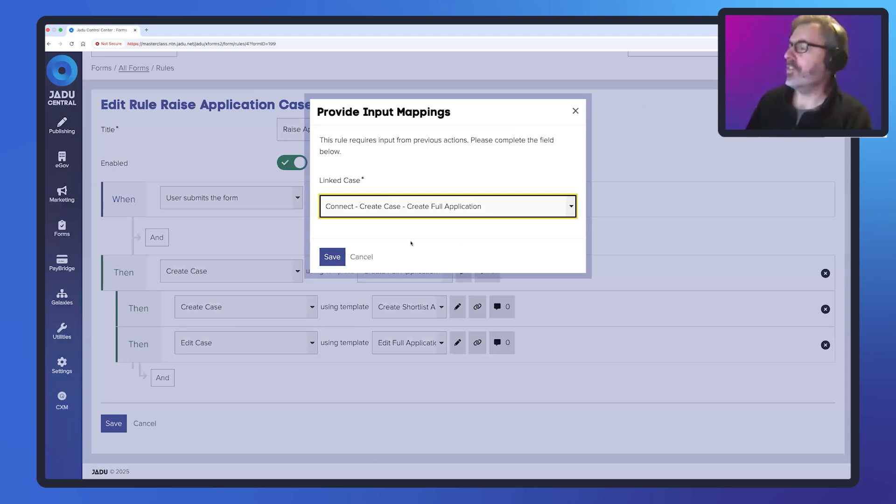
left_click(365, 257)
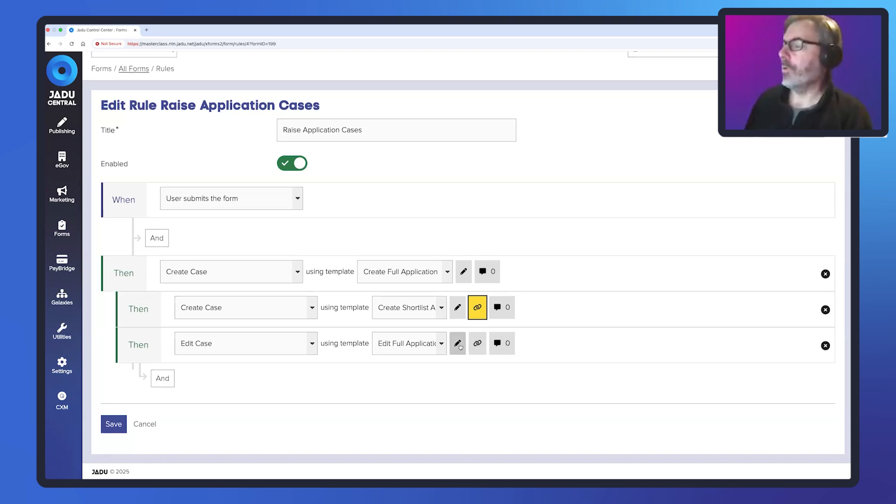
- Review the Edit Full Application template used by the Edit Case action and close it without saving
left_click(459, 345)
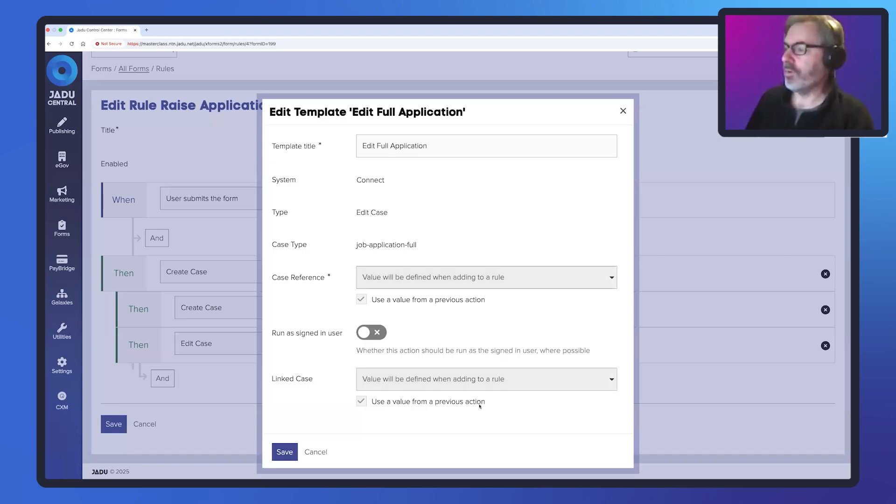
left_click(316, 452)
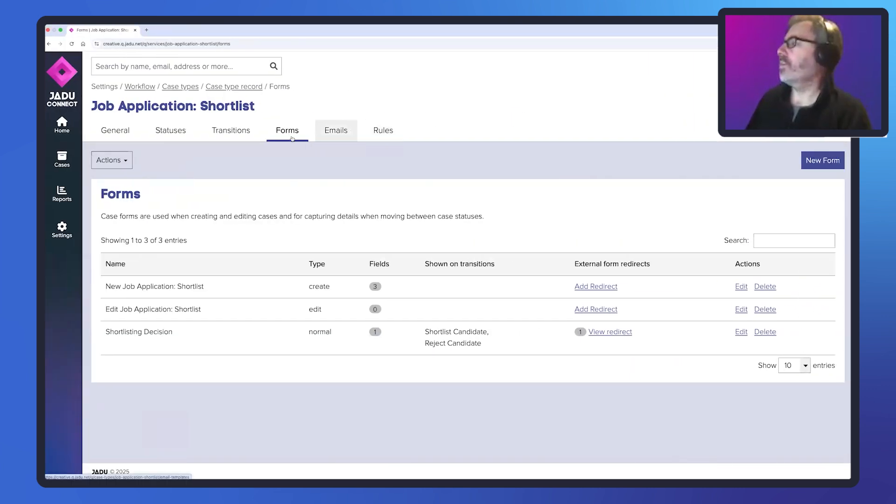
- In Jadu Connect, open the workflow services in a new browser tab and review the forms of Job Application: Full
right_click(143, 86)
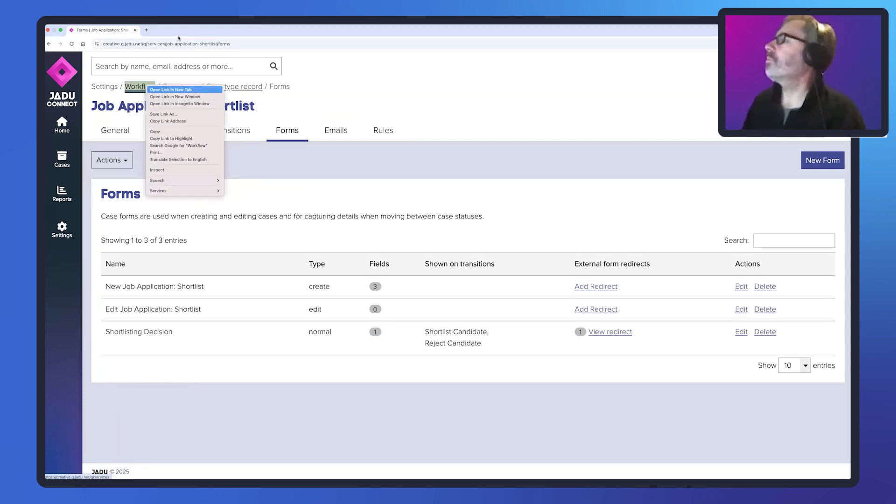
left_click(164, 88)
left_click(173, 31)
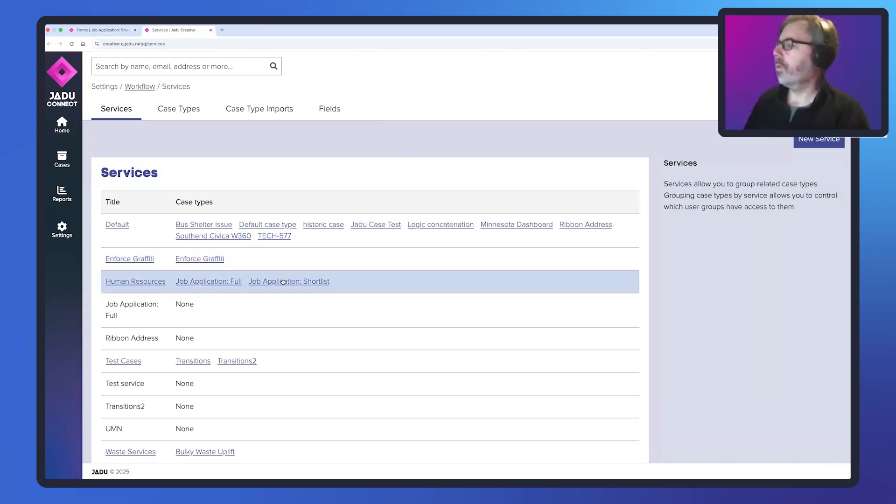
left_click(227, 281)
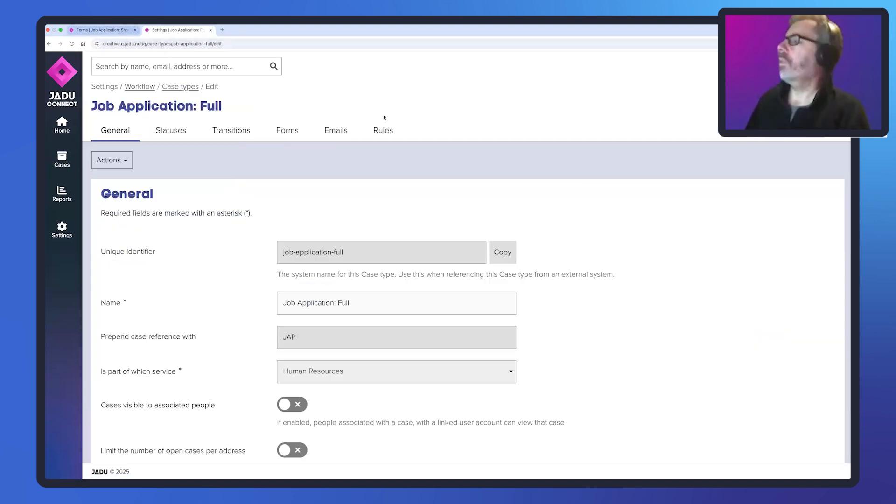
left_click(288, 135)
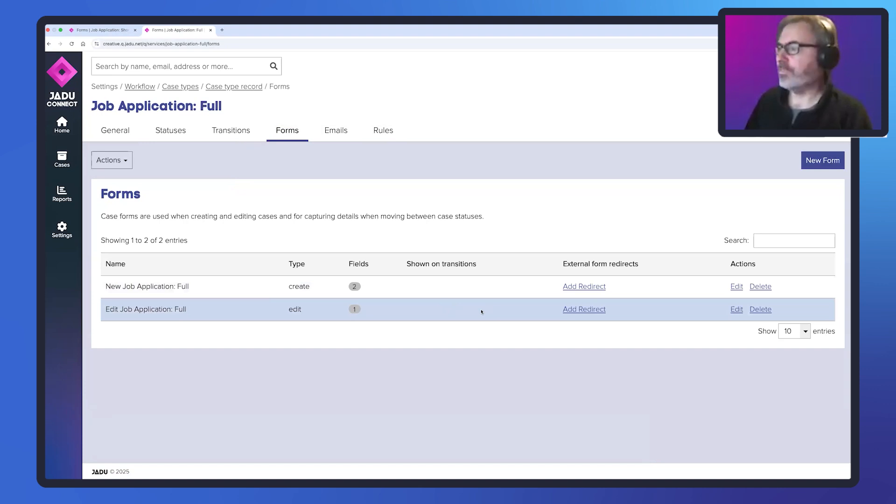
- Review the Job Application: Shortlist forms for comparison and switch back to the Raise Application Cases rule in Jadu Central
left_click(113, 30)
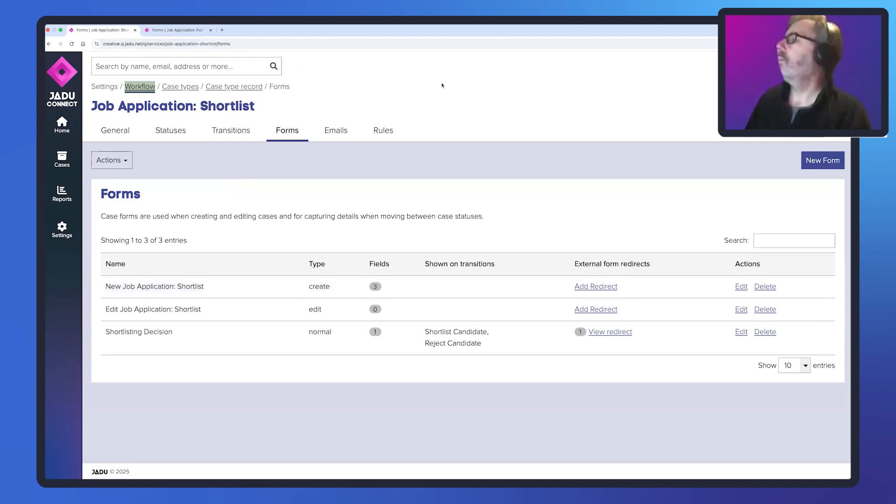
key("ctrl+Left")
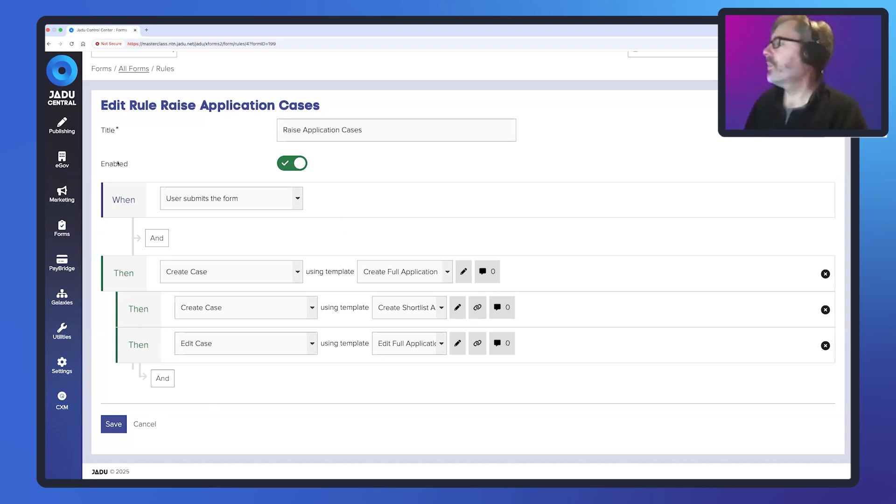
- Leave the Raise Application Cases rule without saving and open the live Job Application form from its publish settings
scroll(144, 92, "up", 1)
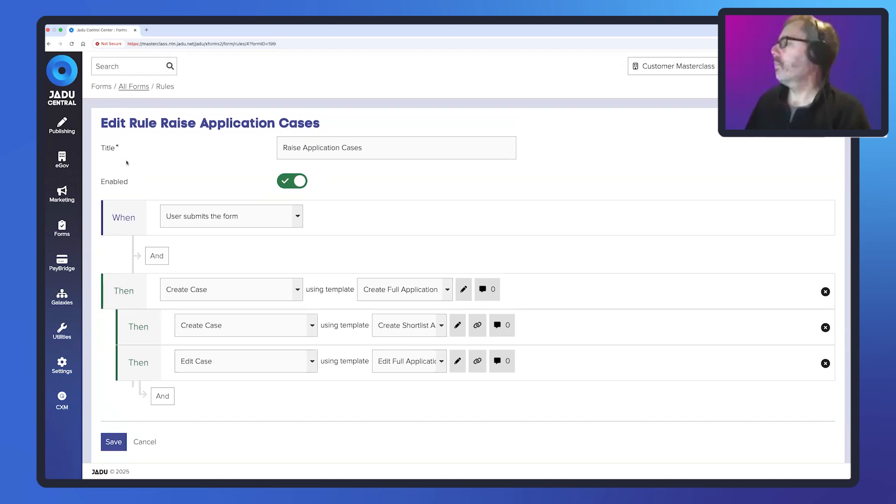
left_click(145, 442)
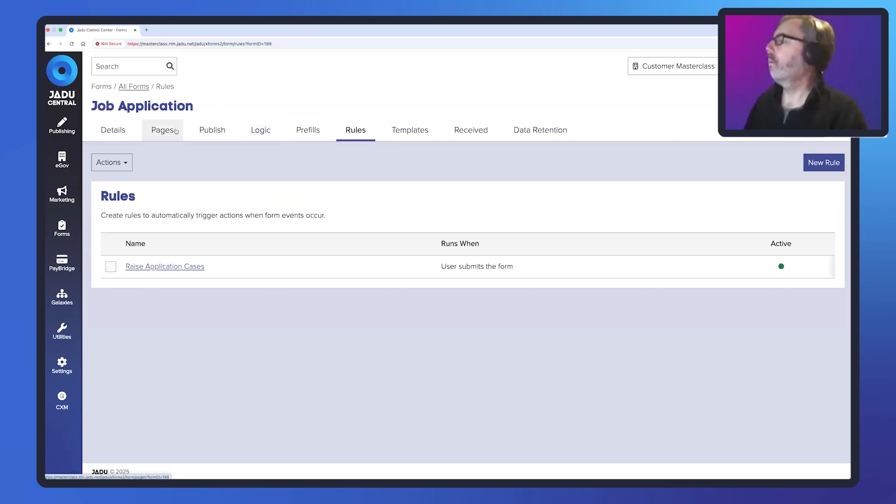
left_click(196, 134)
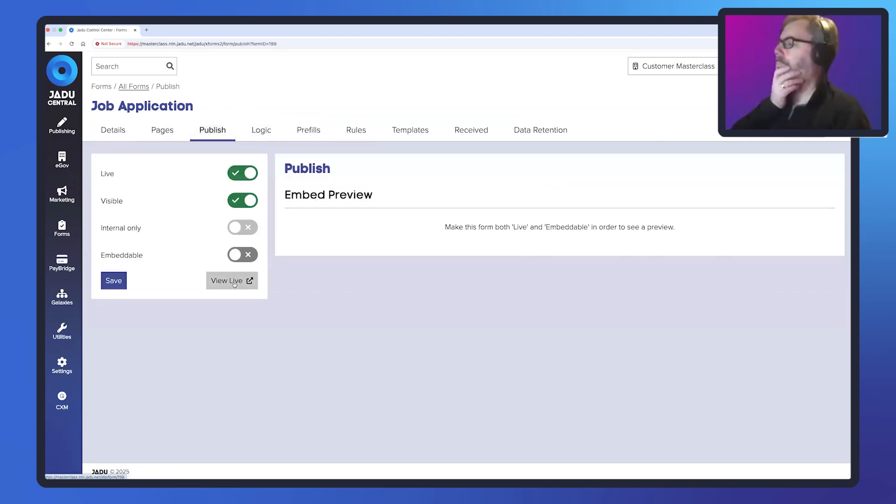
left_click(235, 283)
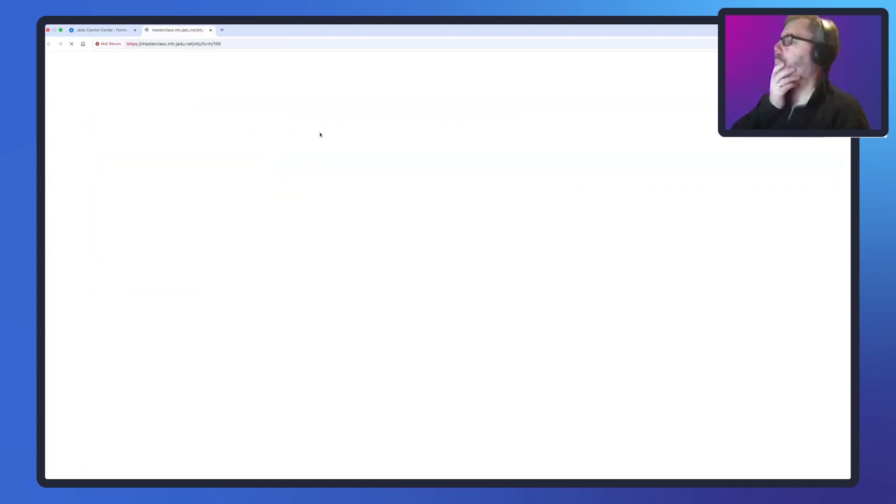
- Fill in the applicant's first and last name and enter "Here is some more detail" as the experience
left_click(266, 280)
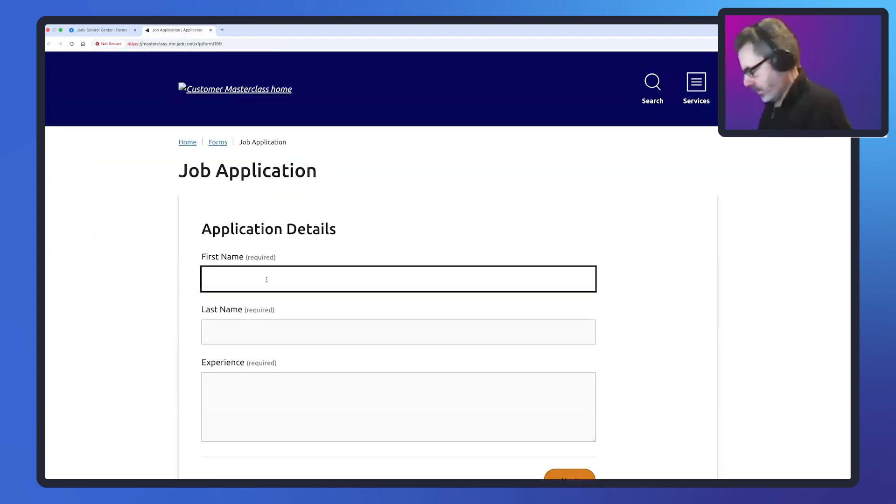
key("Tab")
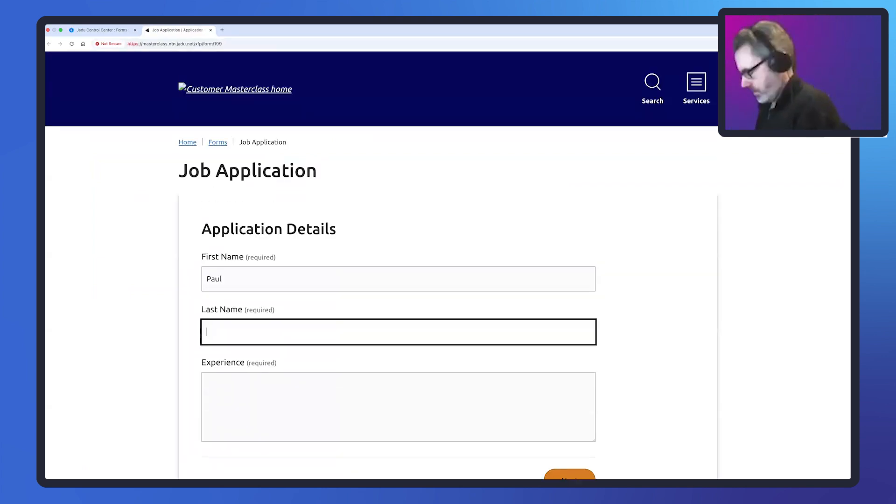
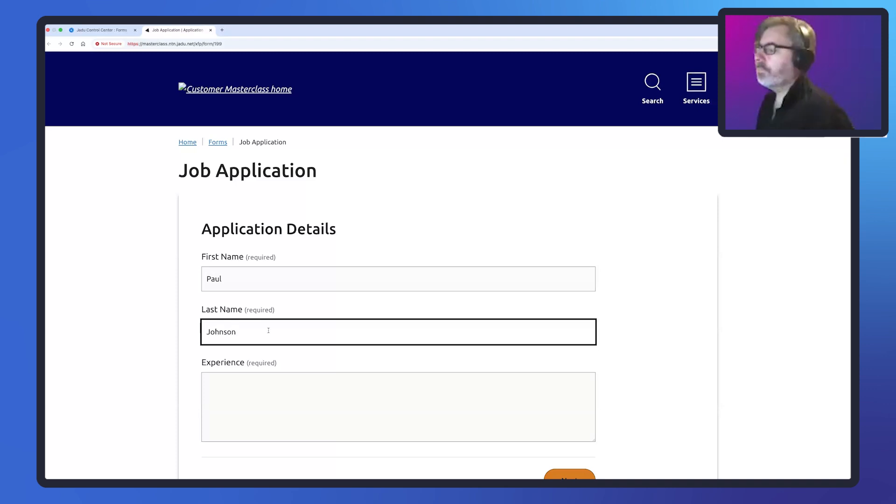
left_click(291, 373)
type("Here")
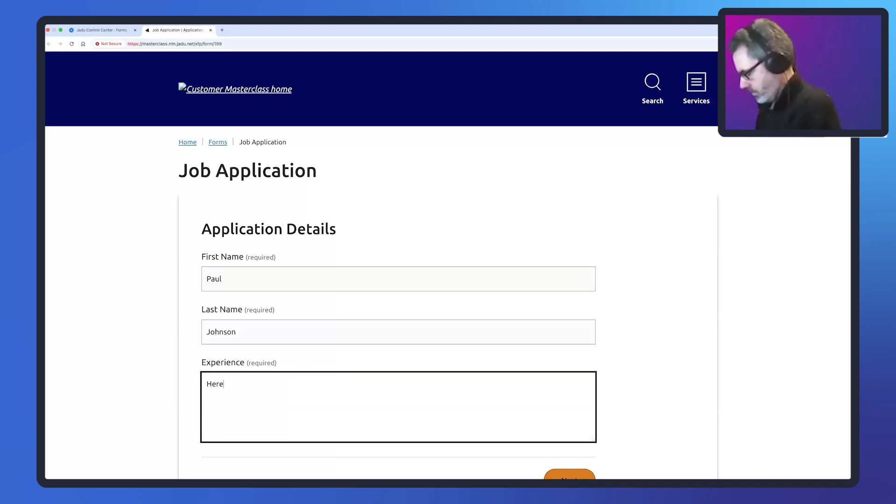
type(" is some mo")
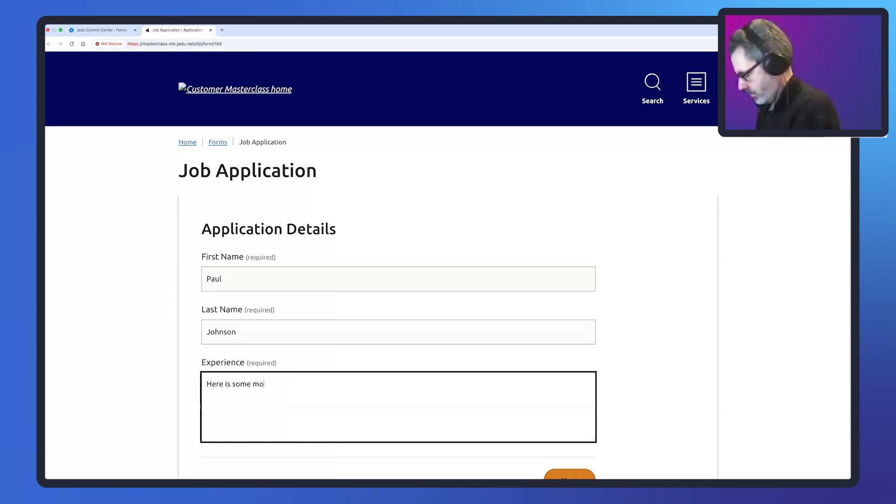
type("re detail")
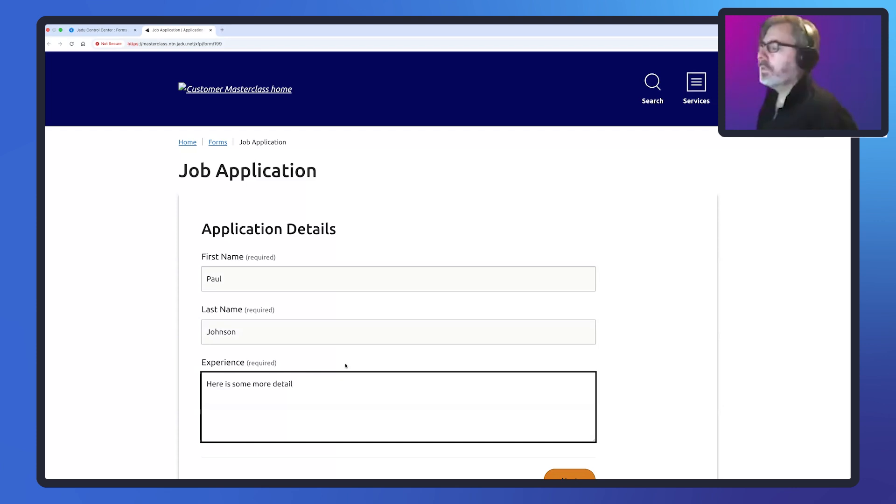
- Continue to the review of the supplied details and submit the job application form
scroll(365, 339, "down", 1)
scroll(364, 340, "down", 1)
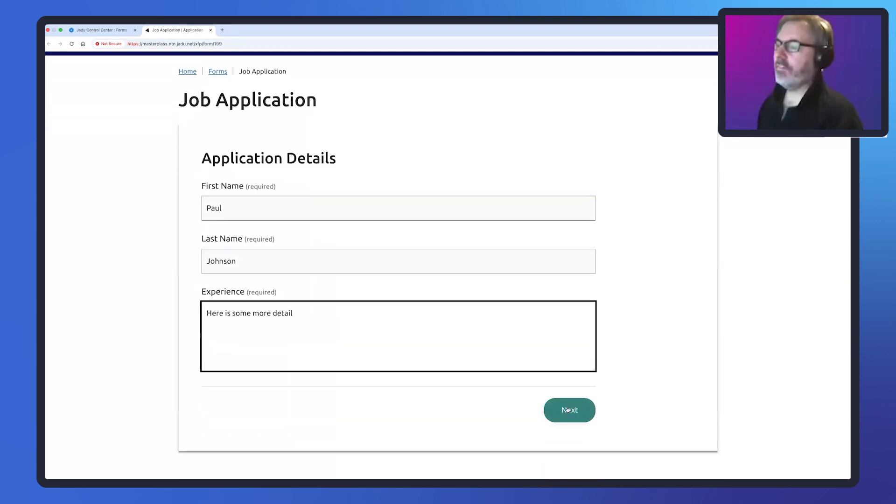
left_click(567, 410)
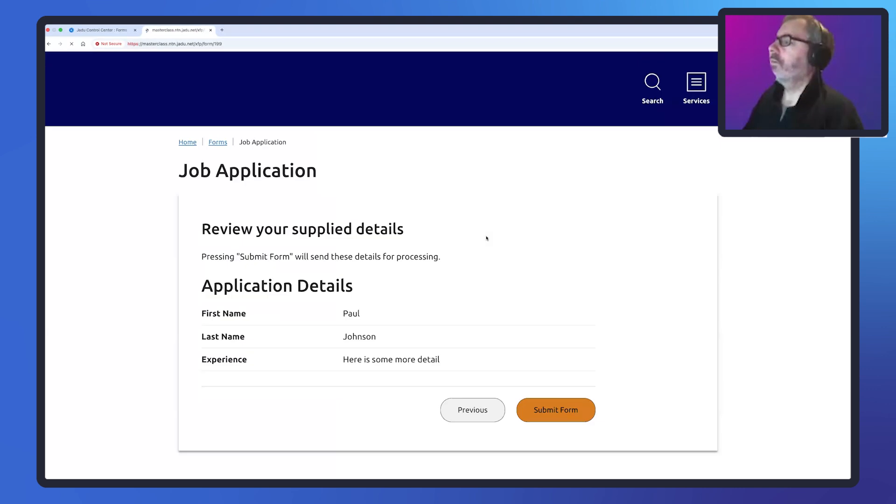
left_click(559, 410)
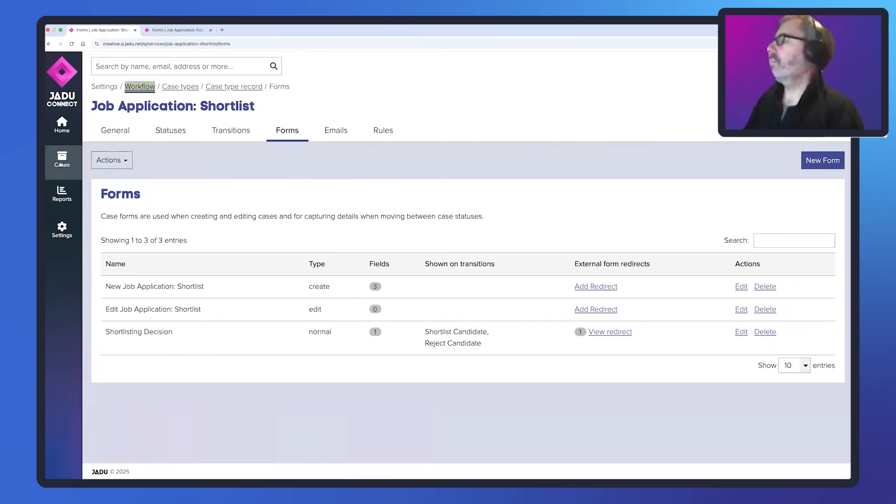
- In Jadu Connect, review the timeline of the newest Job Application: Full case and follow its Linked Case to the shortlist case
left_click(60, 164)
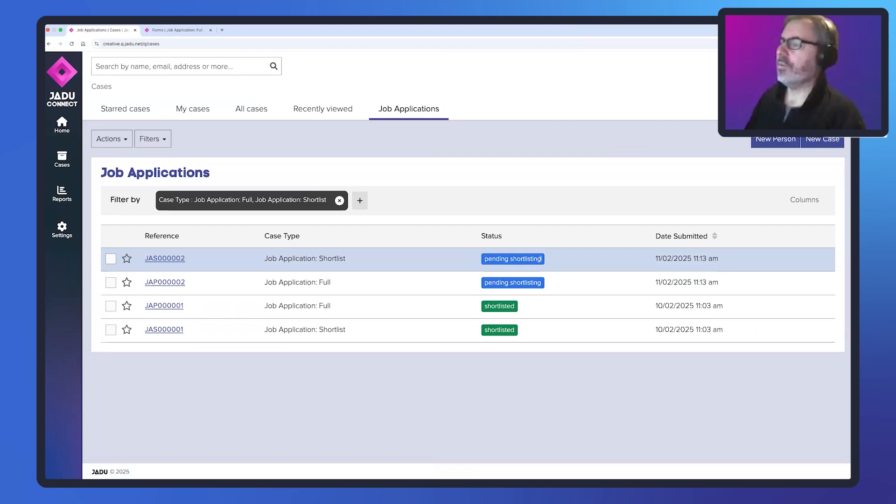
left_click_drag(485, 260, 543, 259)
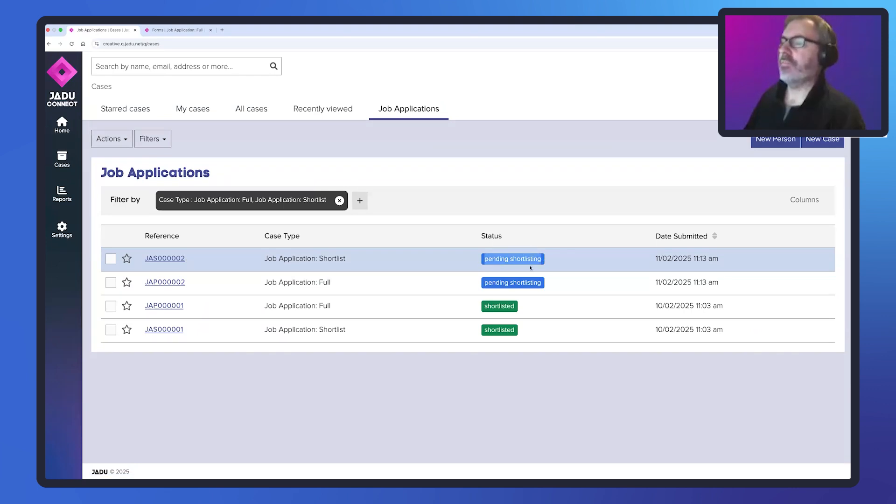
left_click(166, 283)
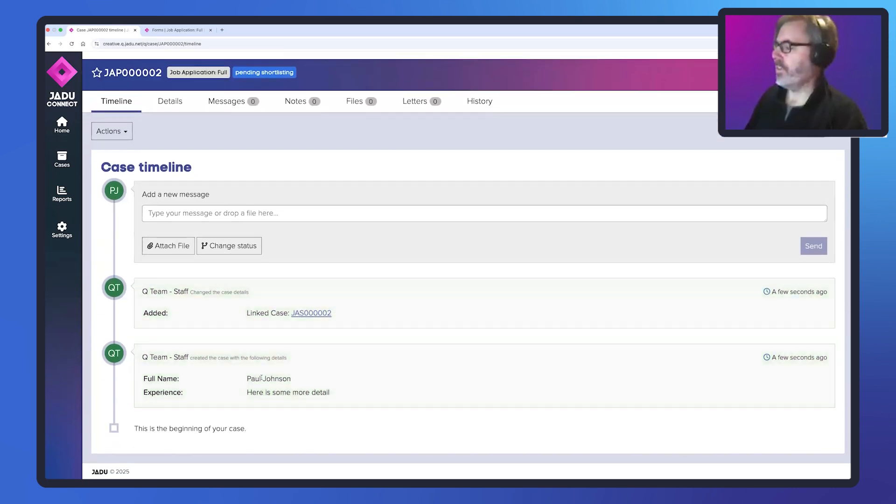
left_click(316, 315)
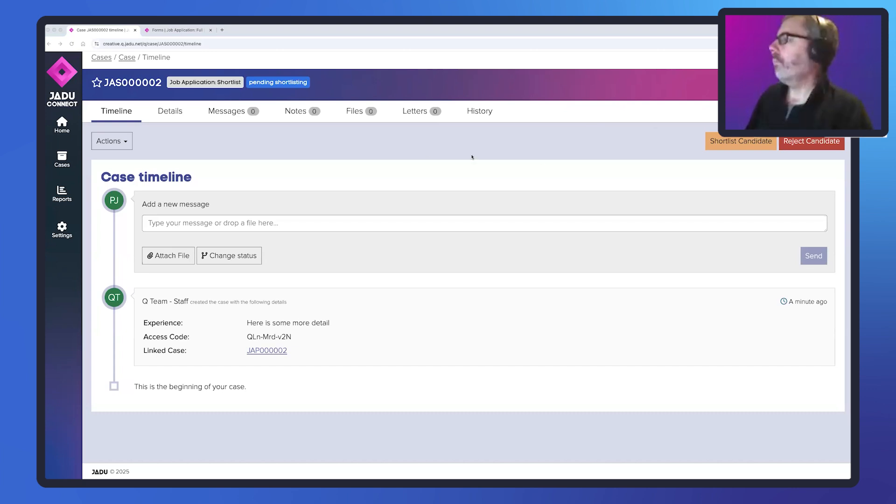
left_click(124, 142)
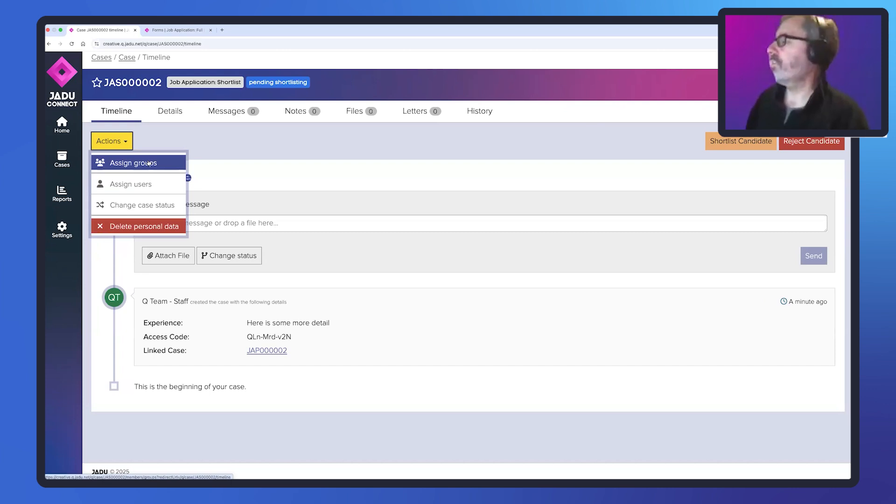
left_click(235, 151)
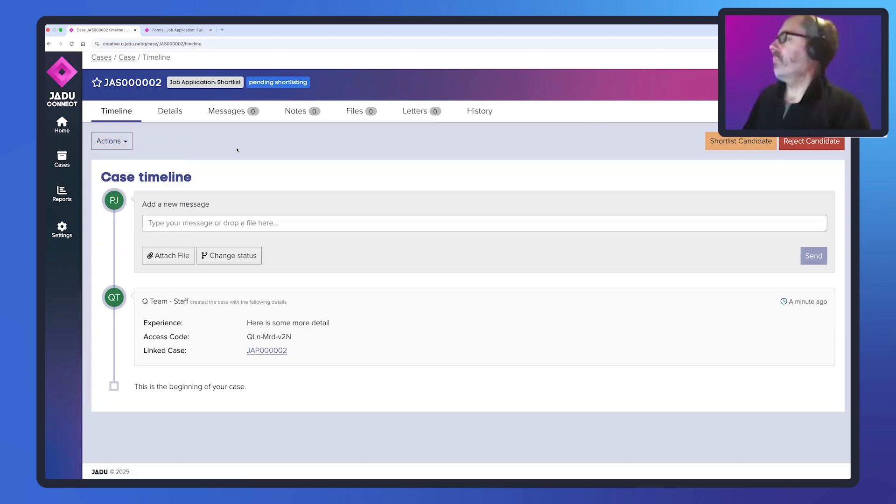
- Return to the Job Applications case list, compare the references of the two newest cases and reopen the shortlist case
left_click(71, 162)
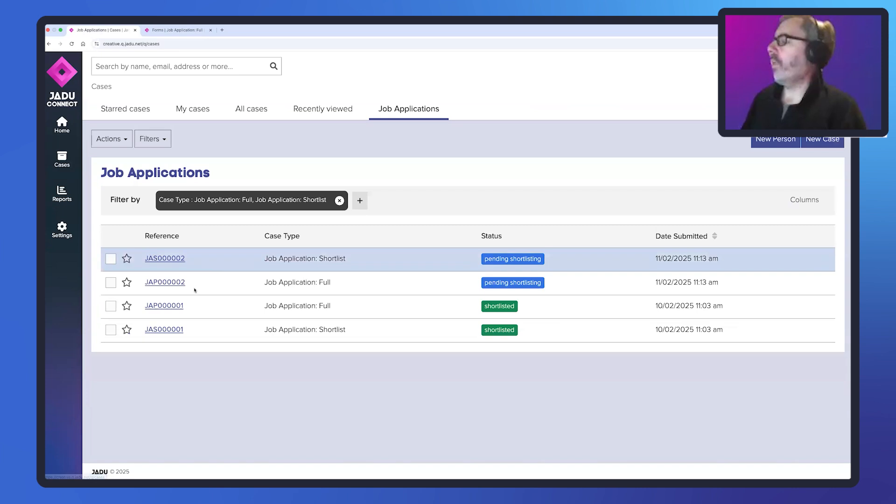
right_click(165, 260)
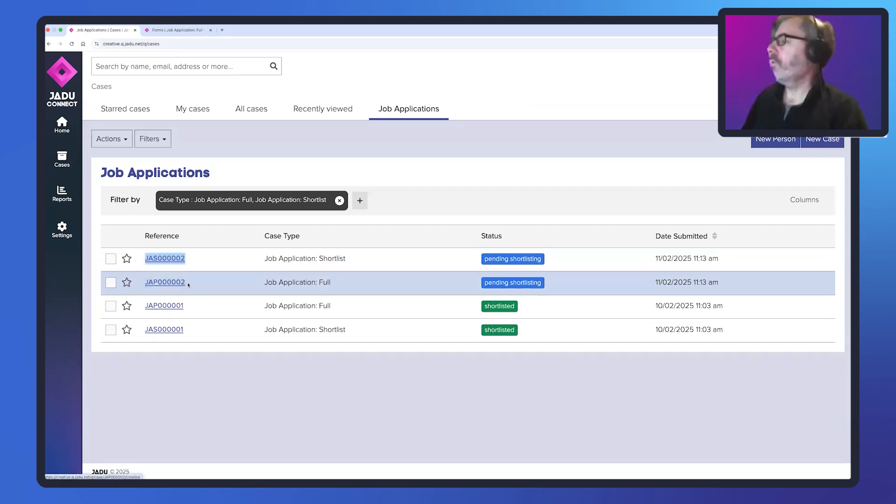
left_click_drag(188, 285, 146, 283)
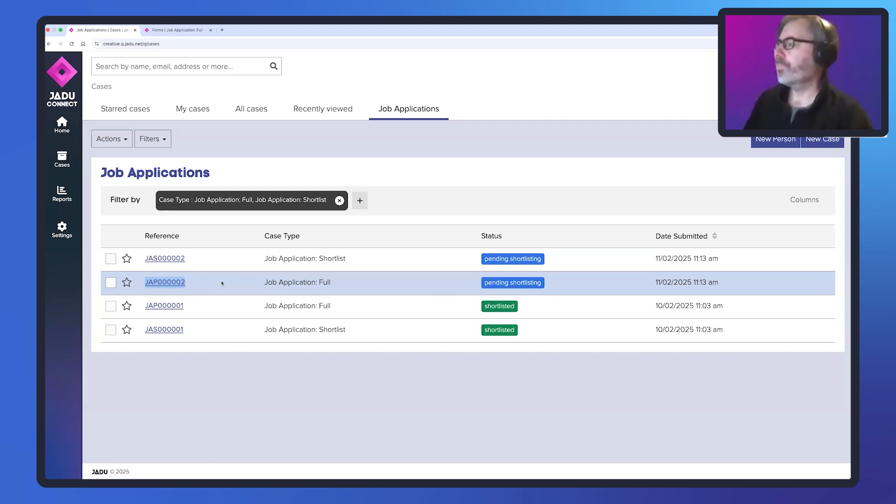
left_click(169, 259)
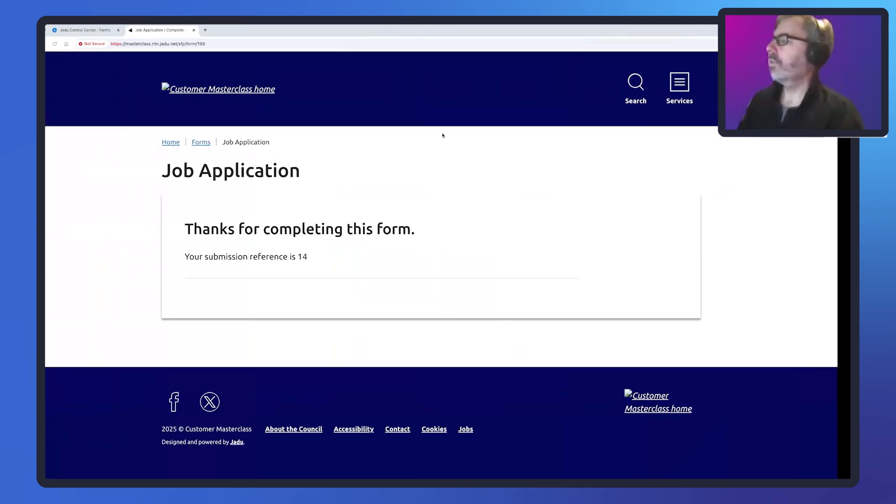
- In Jadu Central, review the page structure of the Shortlisting Decision Confirmation form and open its Security Check (Job Application) page template
left_click(94, 30)
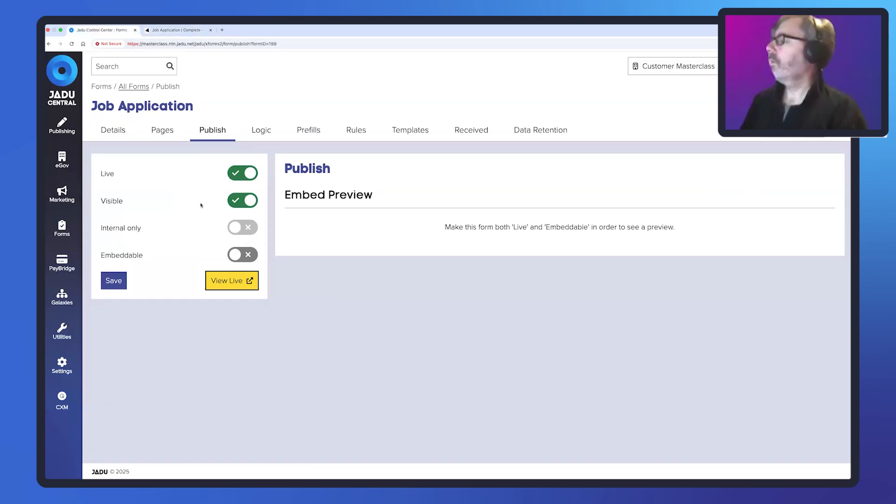
left_click(154, 91)
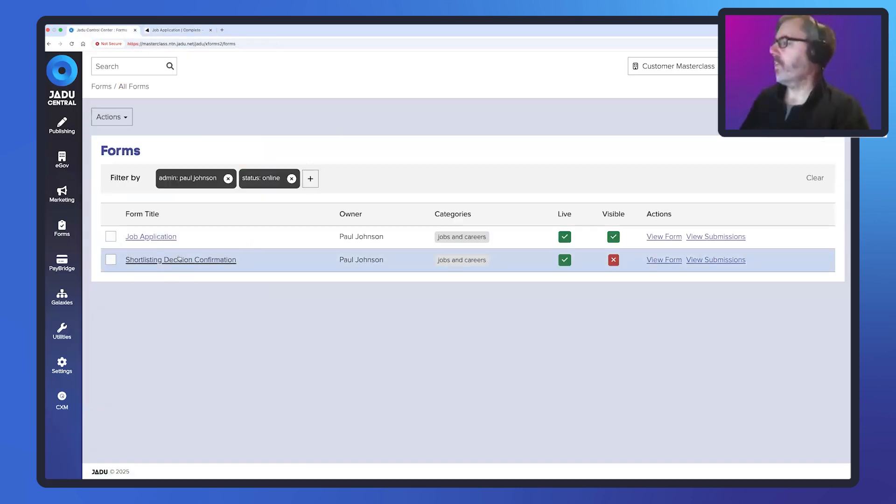
left_click(227, 262)
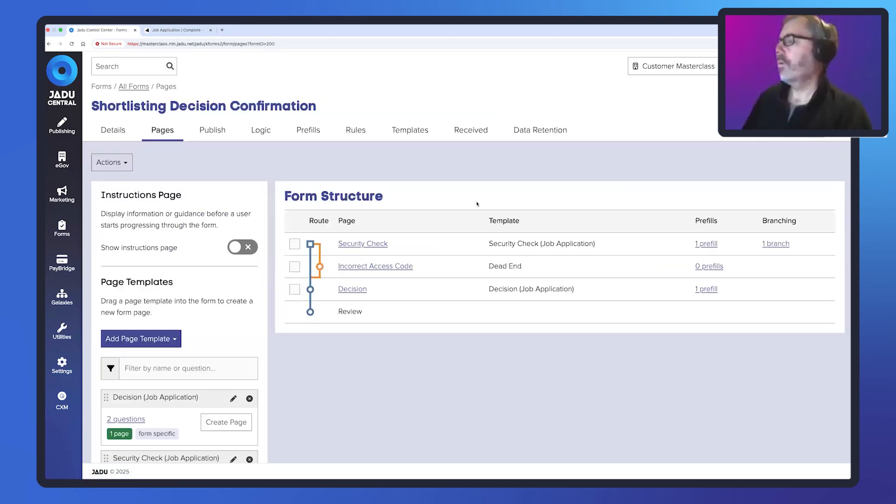
scroll(474, 256, "down", 3)
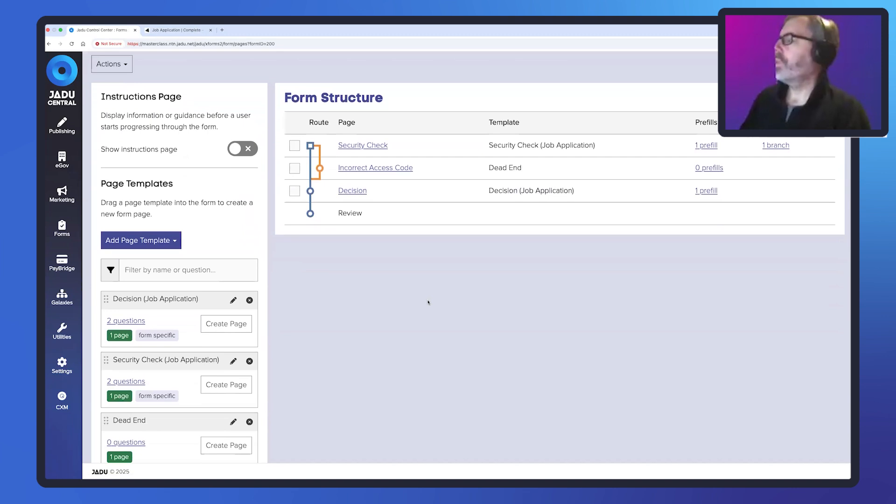
scroll(428, 302, "down", 1)
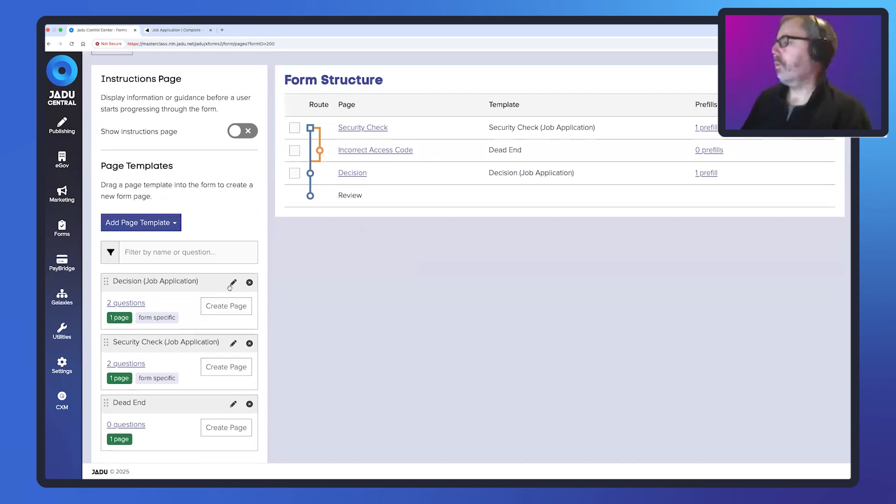
left_click(233, 344)
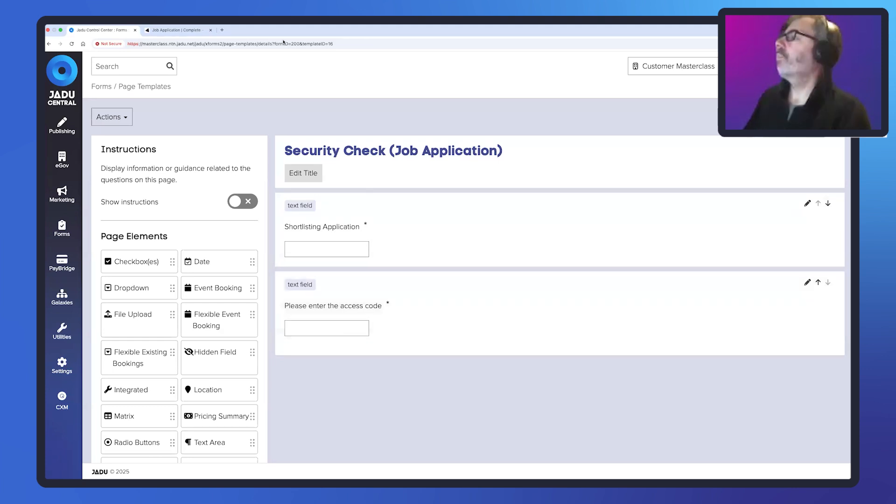
- Open All Forms in a new browser tab and review the Access Code logic of the Job Application form
left_click(62, 223)
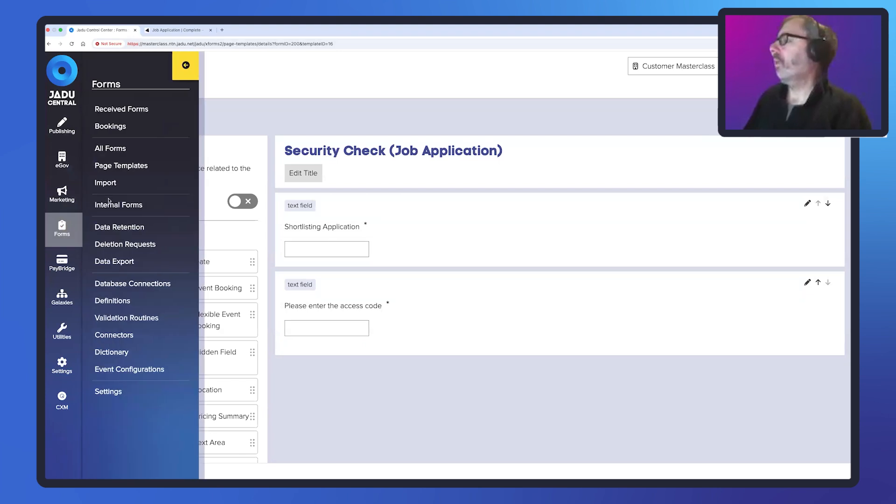
right_click(123, 149)
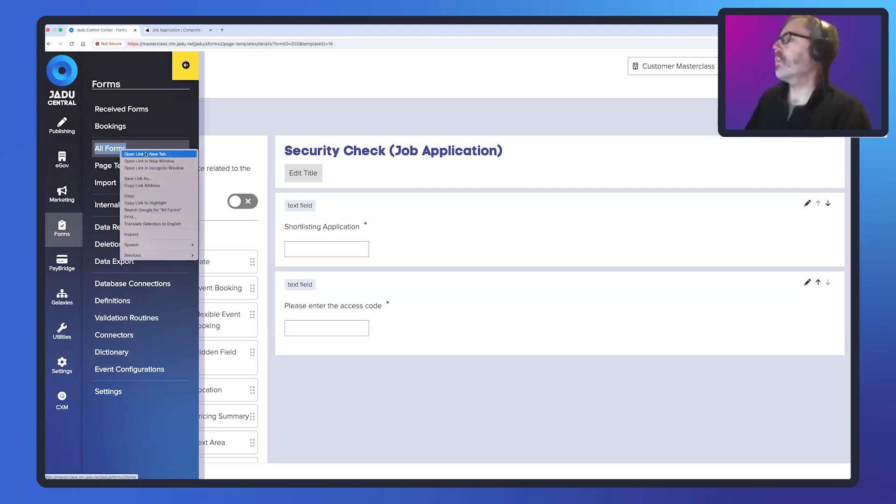
left_click(146, 154)
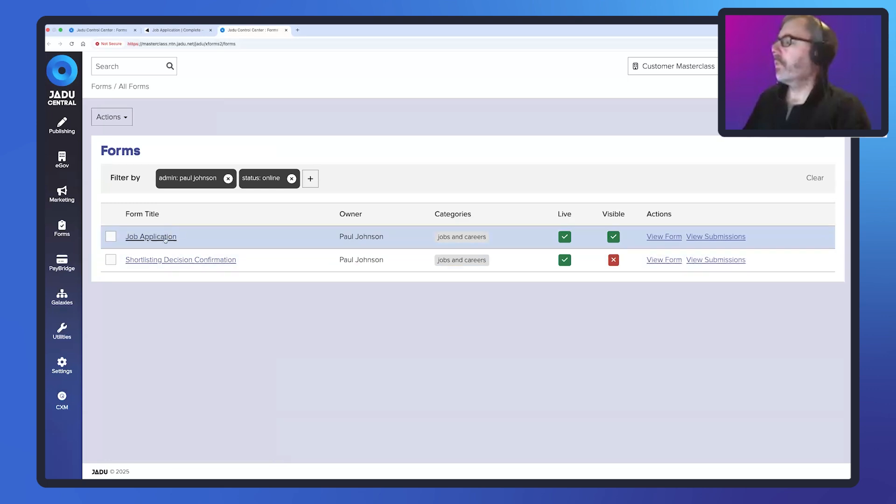
left_click(164, 237)
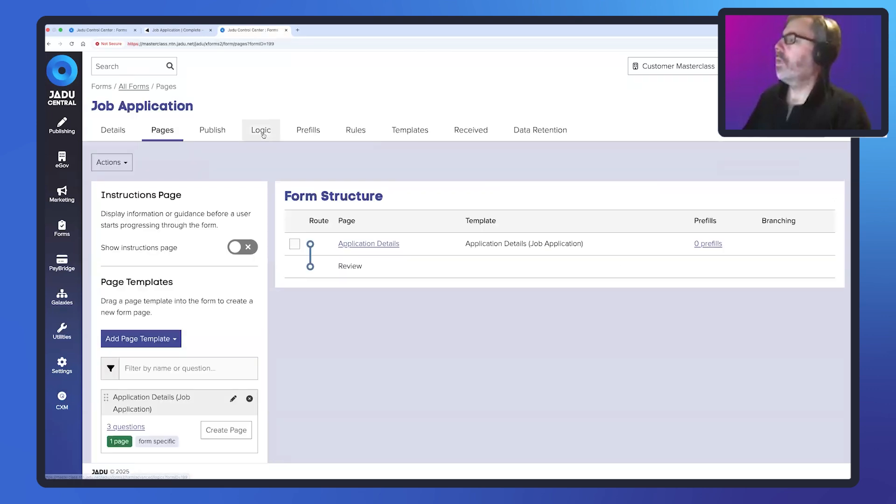
left_click(262, 133)
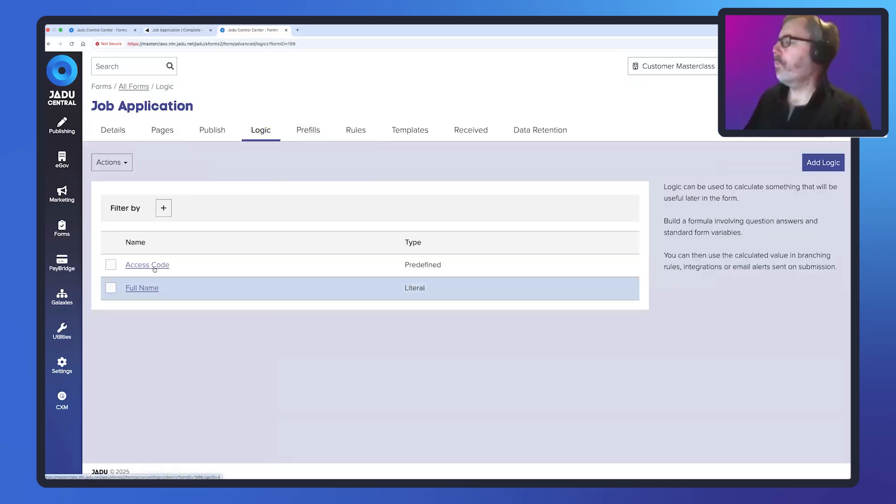
left_click(155, 267)
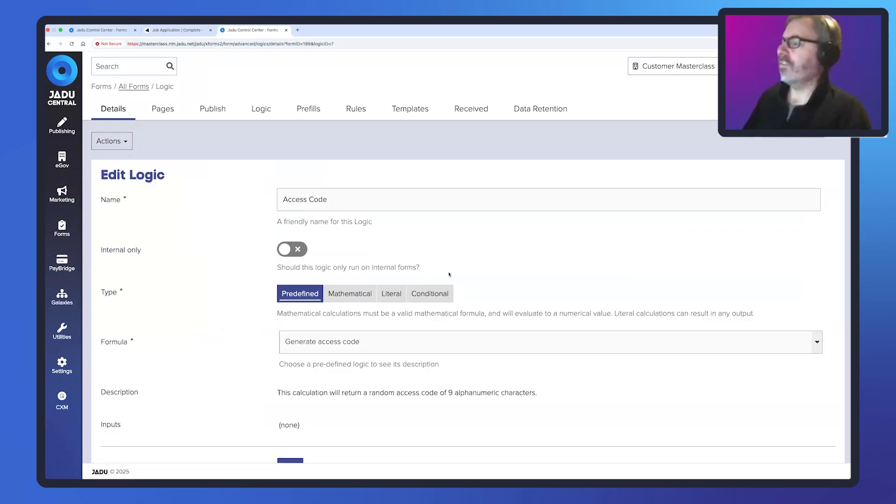
- Review the Access Code logic's formula, then highlight the access code on the shortlist case in Jadu Connect and return to Jadu Central
scroll(299, 299, "down", 2)
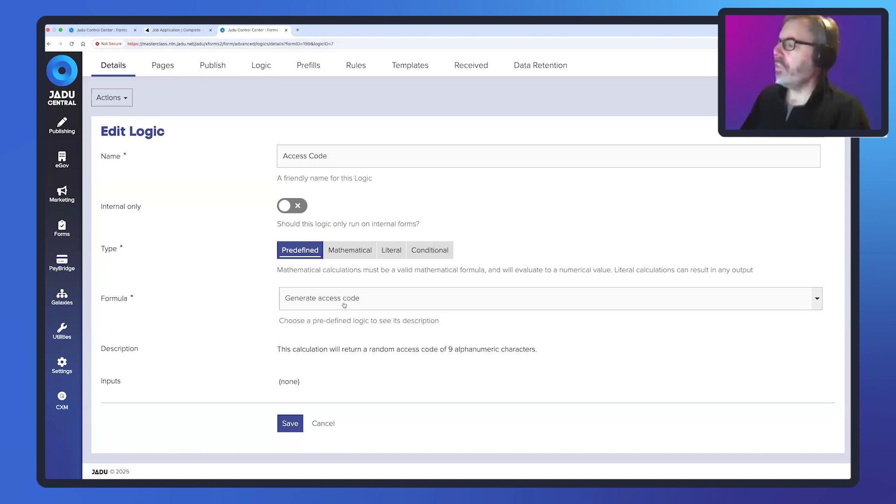
key("ctrl+Right")
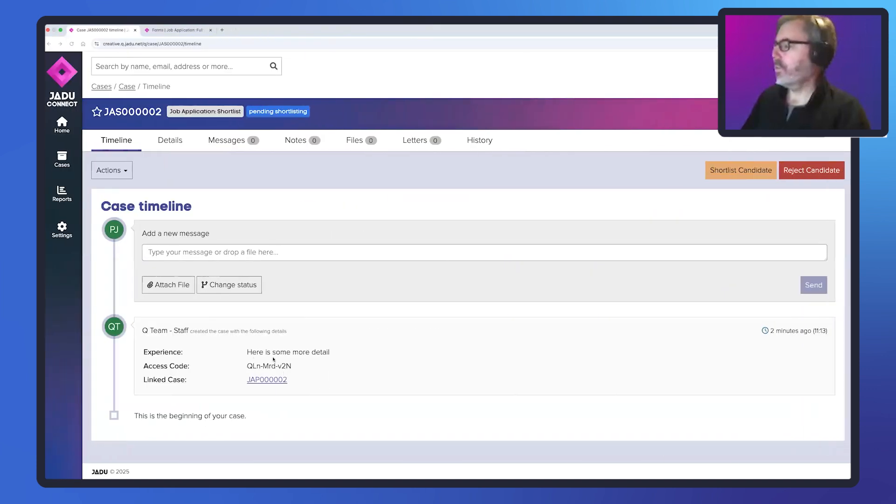
left_click_drag(291, 366, 246, 367)
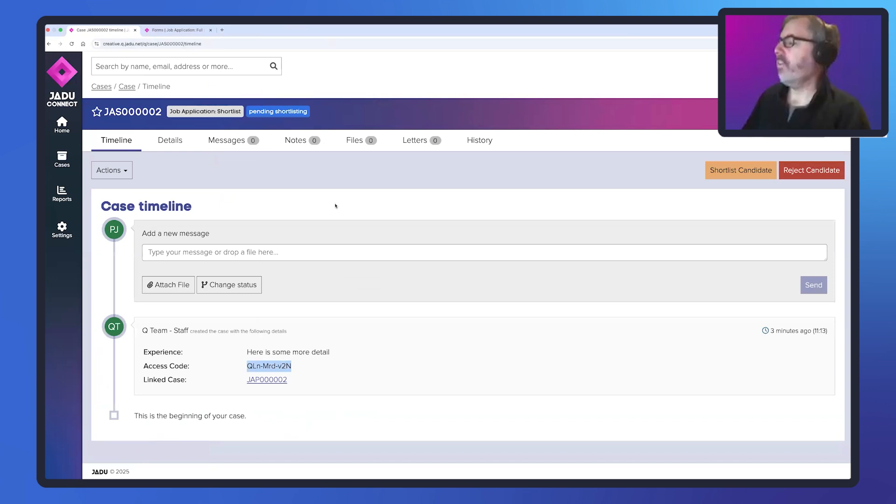
key("ctrl+Left")
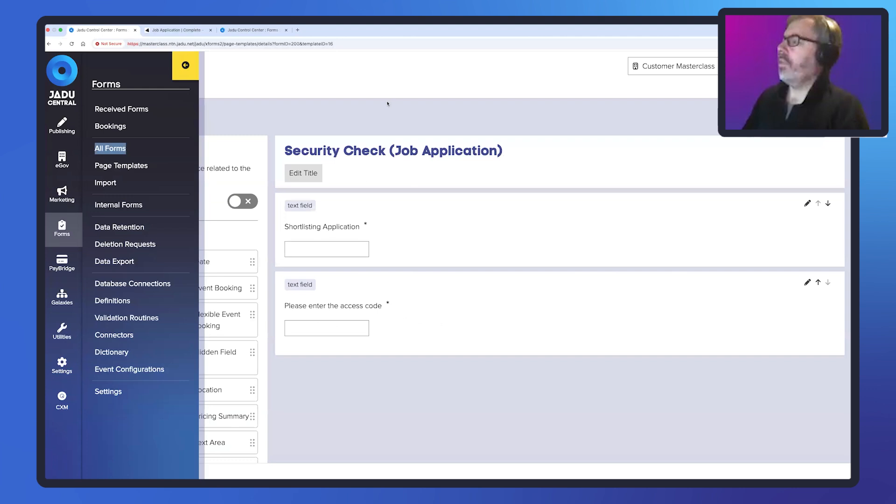
- Review the Access Code logic of the Shortlisting Decision Confirmation form, including its formula, case reference and field, then return to the logic list
left_click(388, 104)
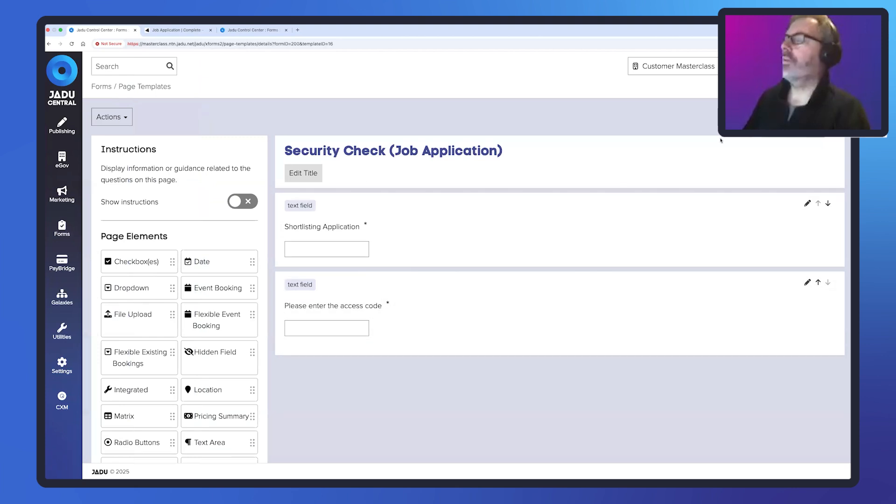
left_click(809, 117)
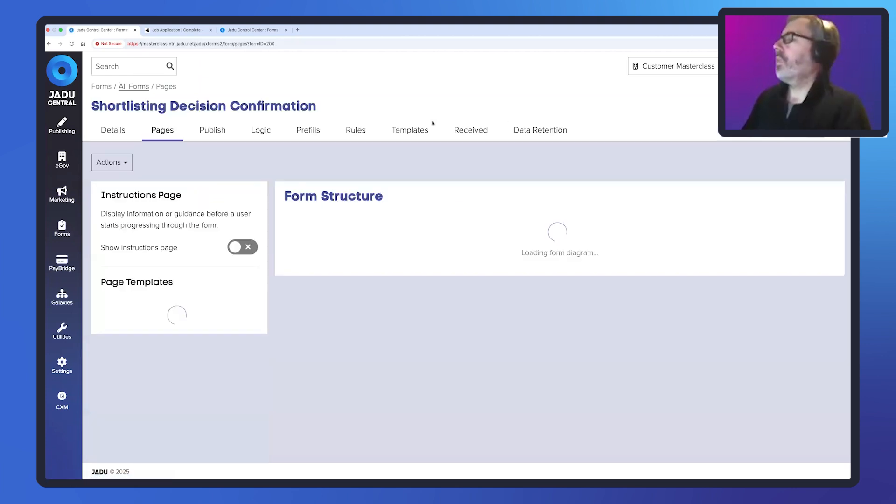
left_click(264, 130)
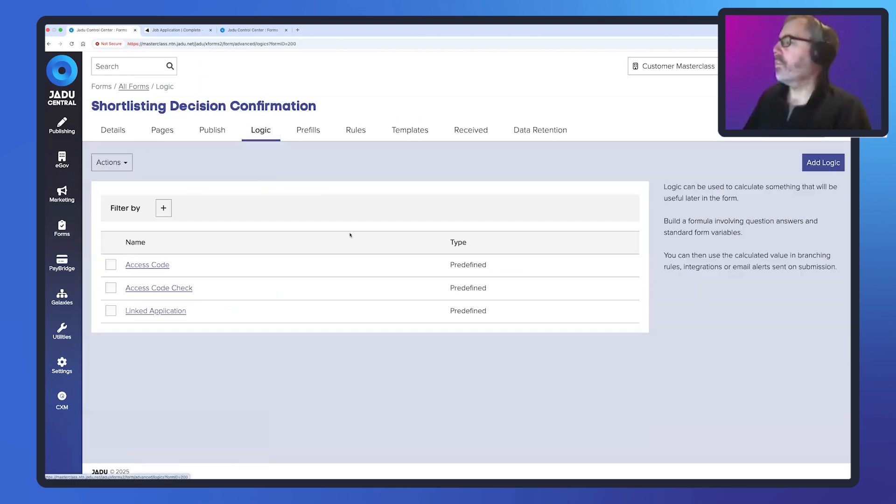
left_click(148, 264)
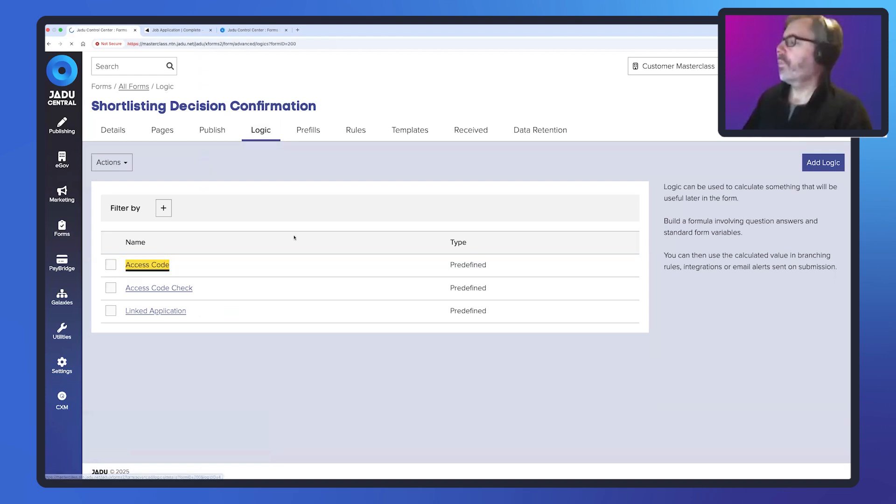
scroll(424, 234, "down", 3)
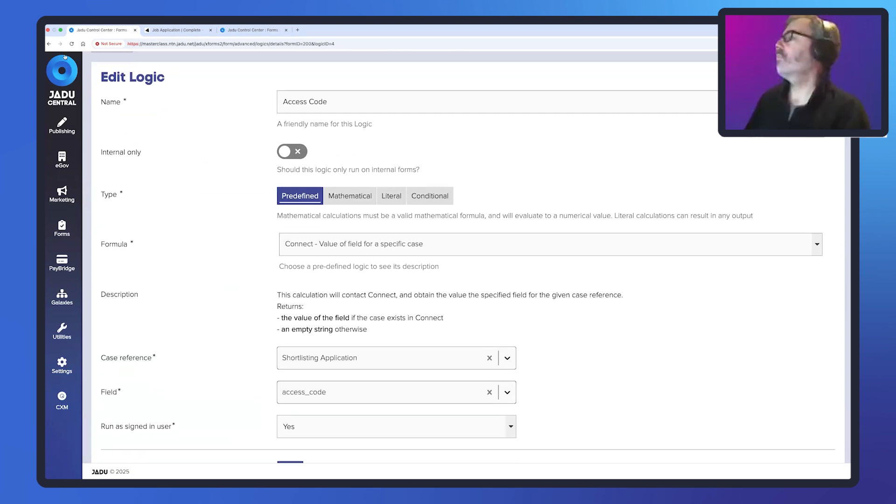
left_click(48, 45)
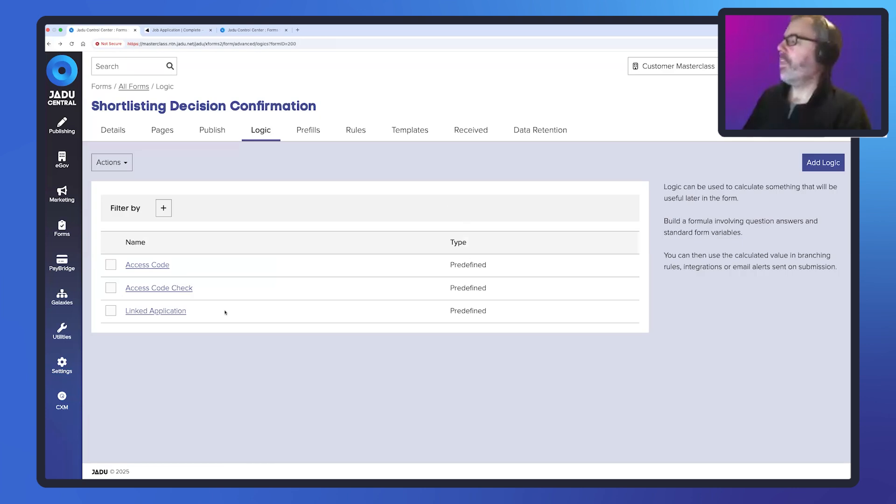
- Open the Access Code Check logic and review its two compared values, operator and true and false answers
left_click(181, 289)
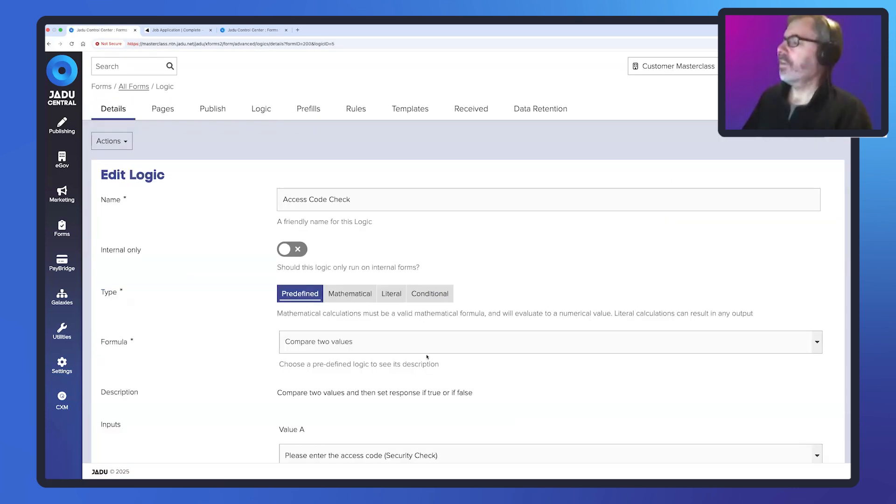
scroll(427, 357, "down", 5)
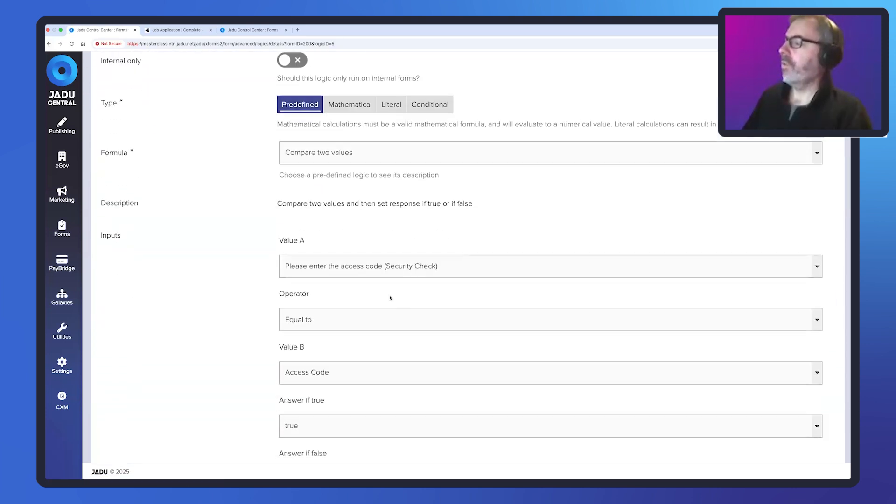
scroll(390, 298, "down", 1)
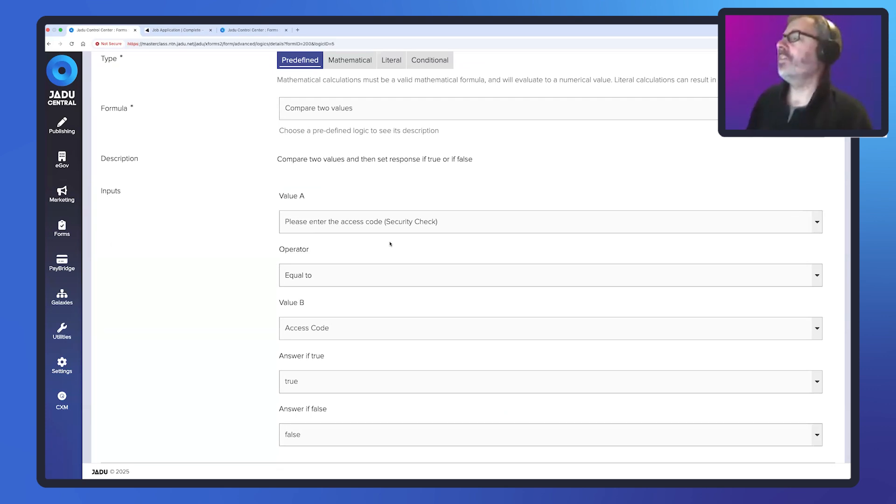
scroll(254, 176, "up", 5)
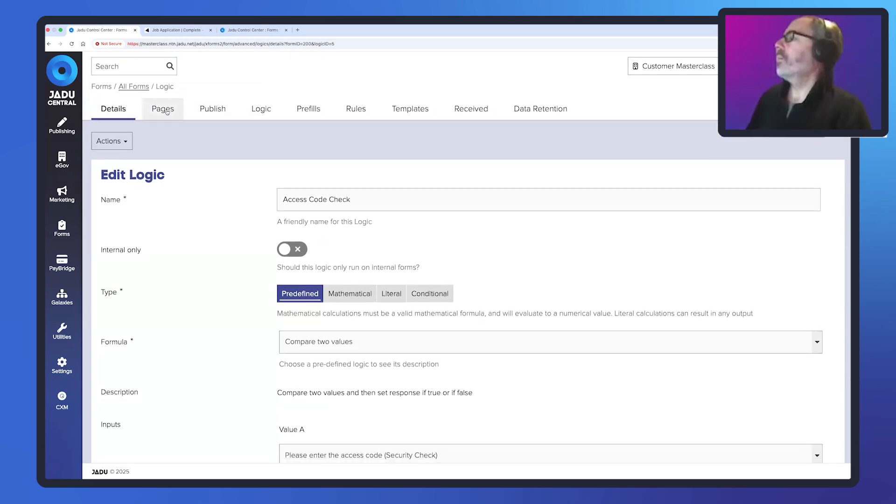
- Review the form's page structure and routes, and open the Decision (Job Application) page template
left_click(166, 110)
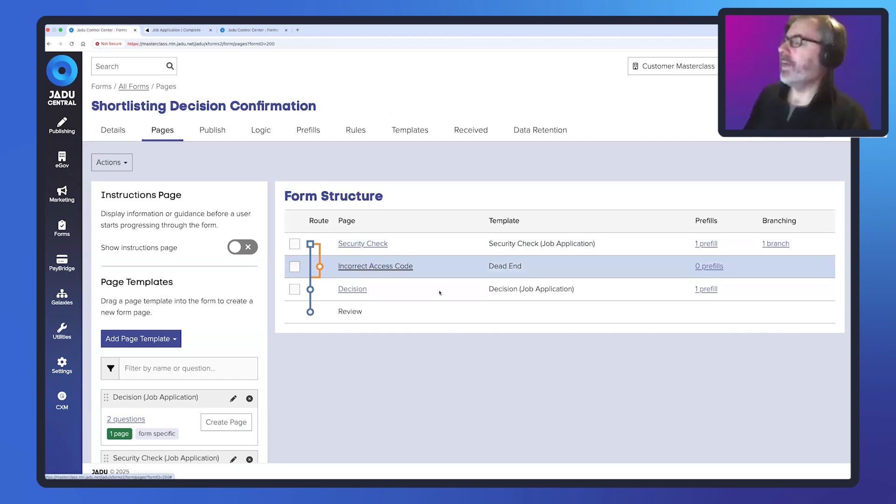
scroll(289, 373, "down", 3)
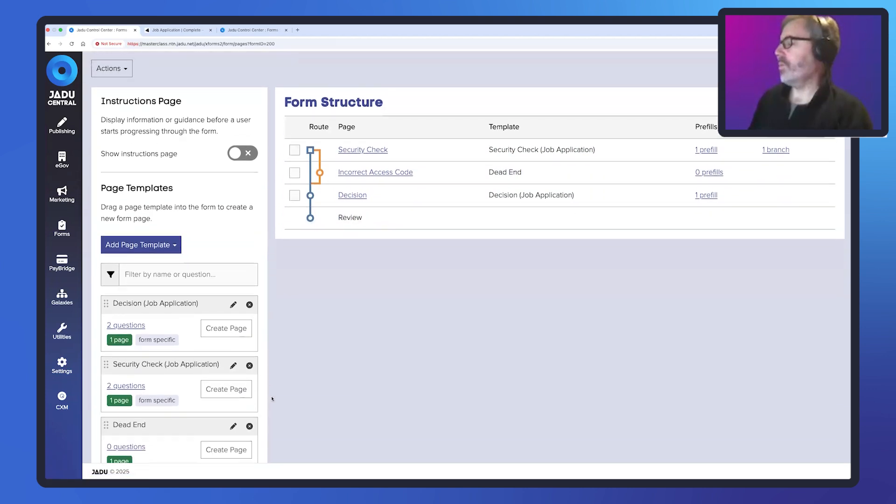
scroll(273, 398, "down", 1)
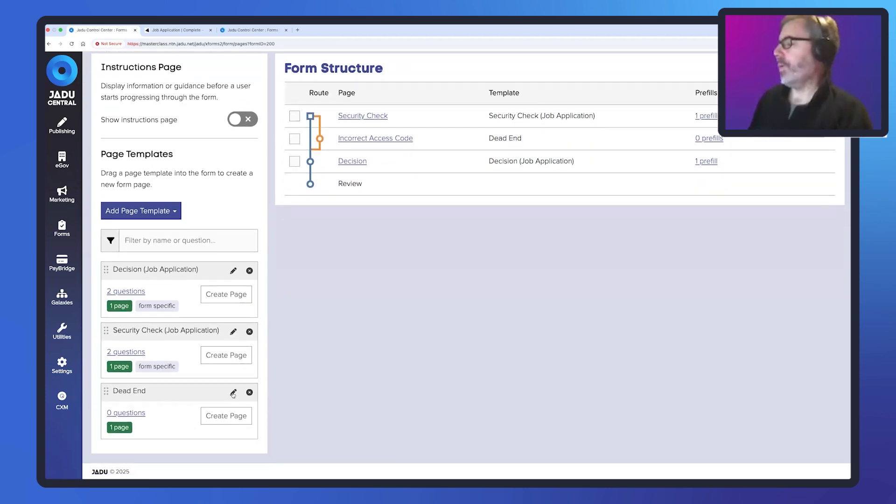
left_click(233, 272)
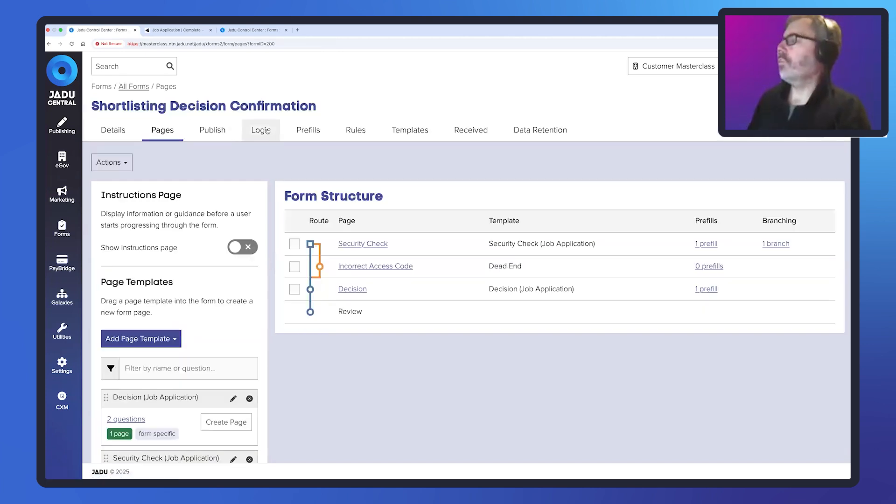
- Open the Linked Application logic of the Shortlisting Decision Confirmation form and review its formula, case reference and field
left_click(267, 131)
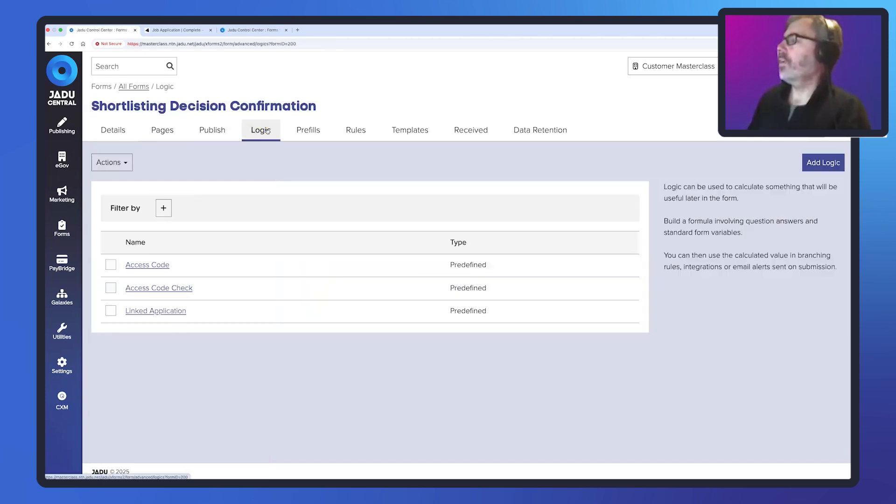
left_click(169, 313)
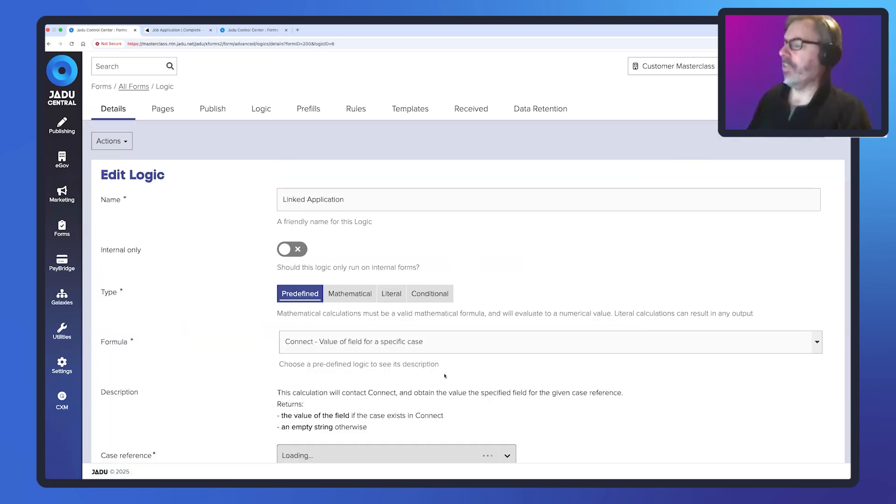
scroll(373, 388, "down", 3)
scroll(373, 388, "down", 2)
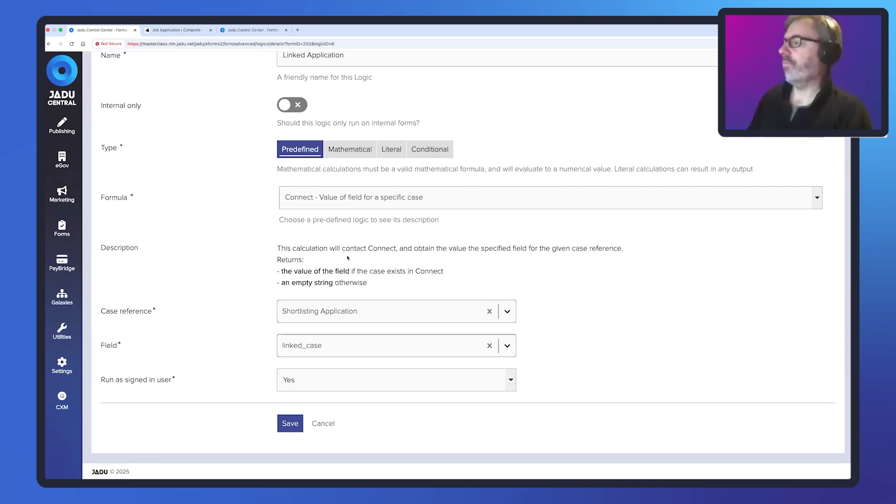
scroll(348, 257, "up", 3)
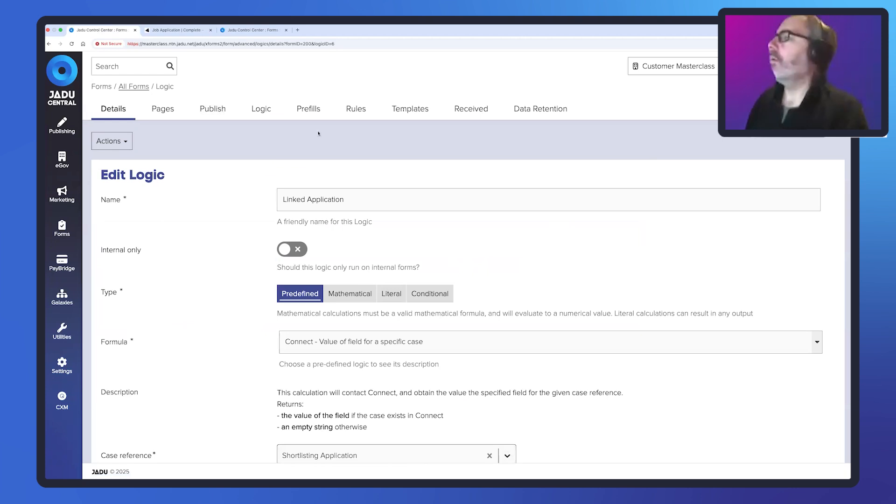
- In Jadu Connect's workflow settings, open the Job Application: Shortlist forms and examine the caseReference parameter in the Shortlisting Decision redirect
key("ctrl+Right")
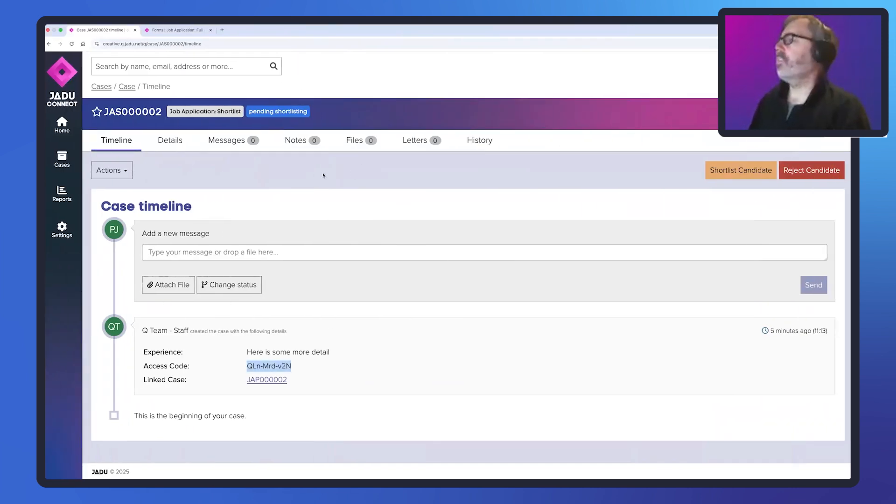
left_click(62, 229)
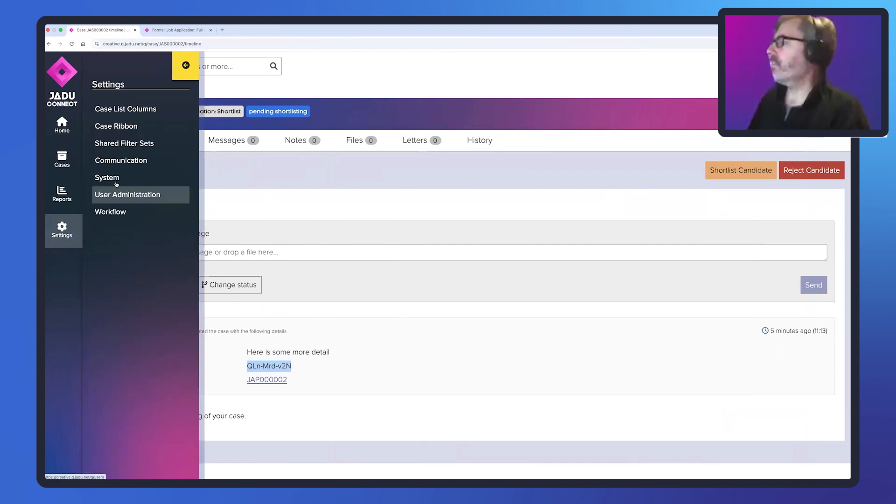
left_click(112, 212)
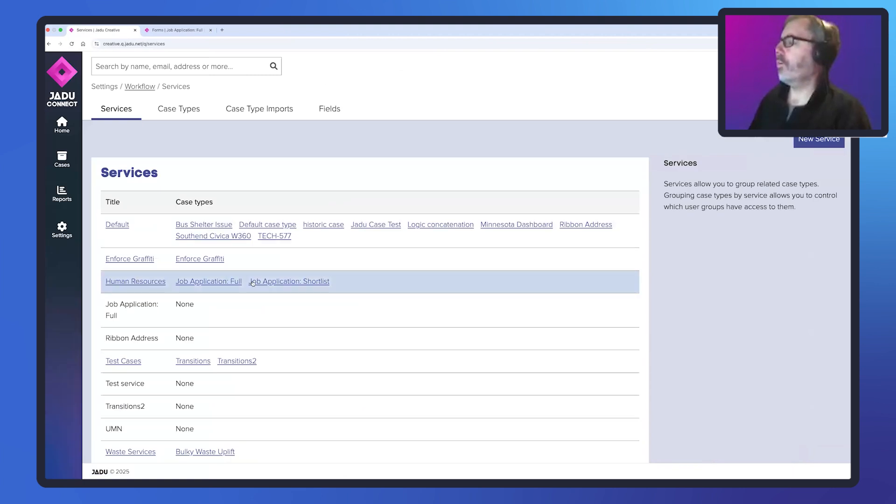
left_click(292, 282)
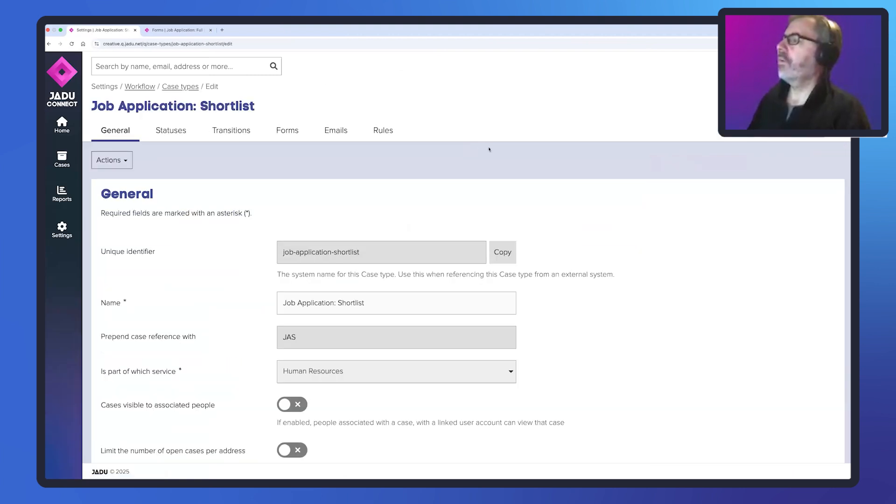
left_click(288, 131)
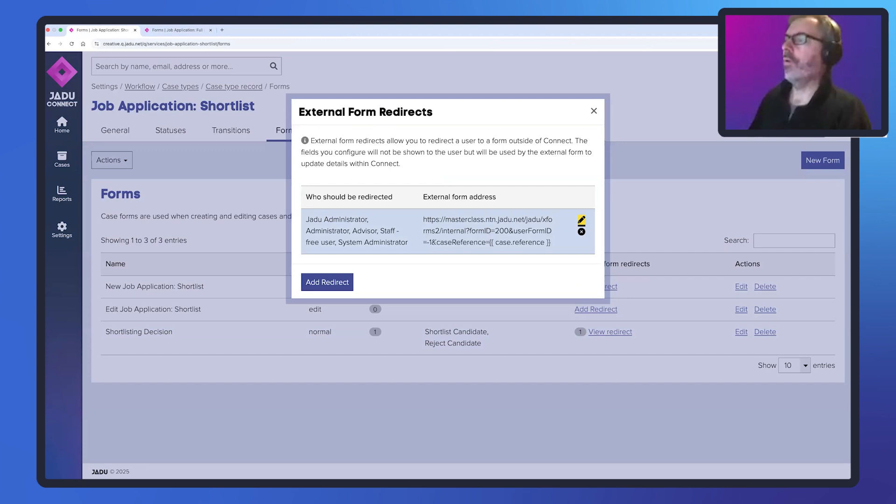
left_click_drag(431, 241, 552, 241)
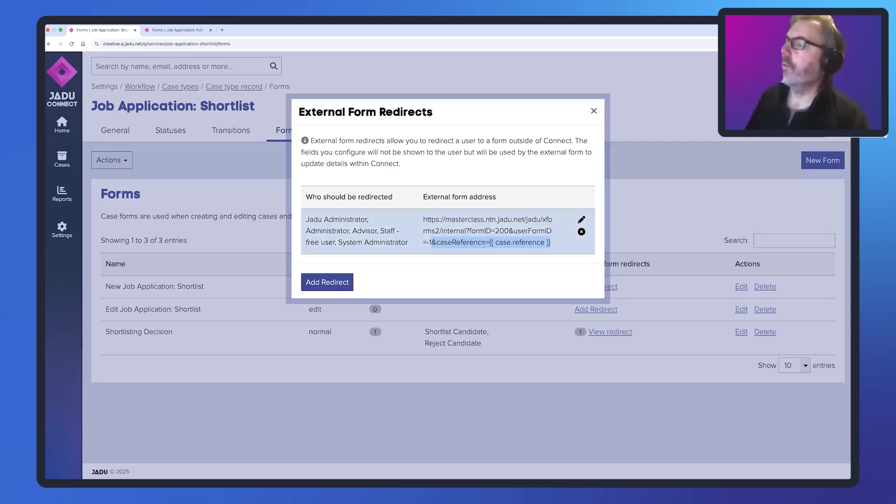
left_click_drag(485, 242, 437, 242)
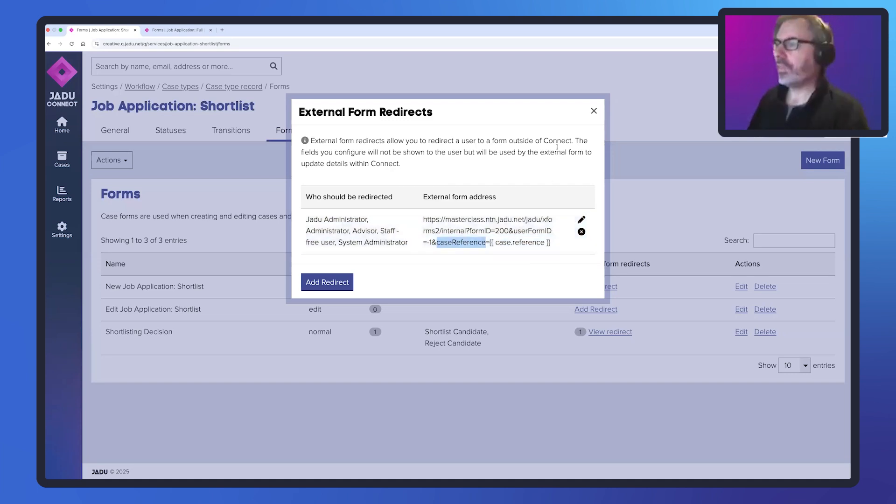
- In Jadu Central, review the prefill on the Security Check page of the Shortlisting Decision Confirmation form and close its details
key("ctrl+Left")
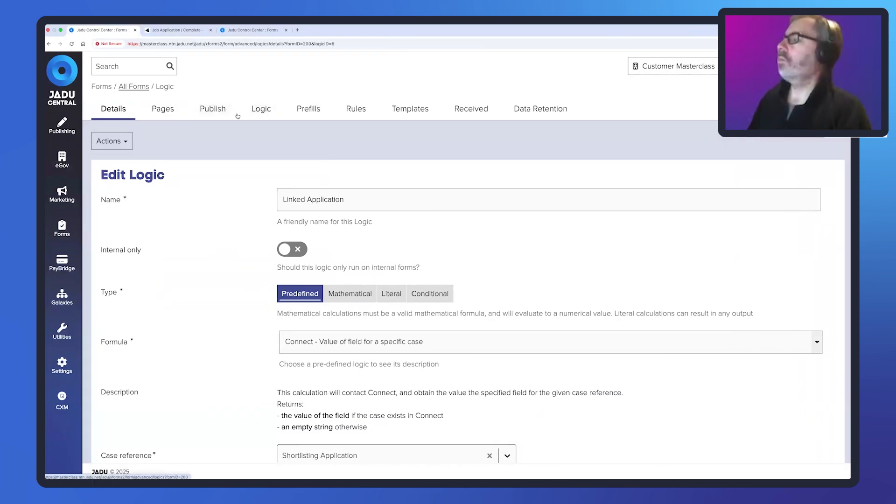
left_click(161, 110)
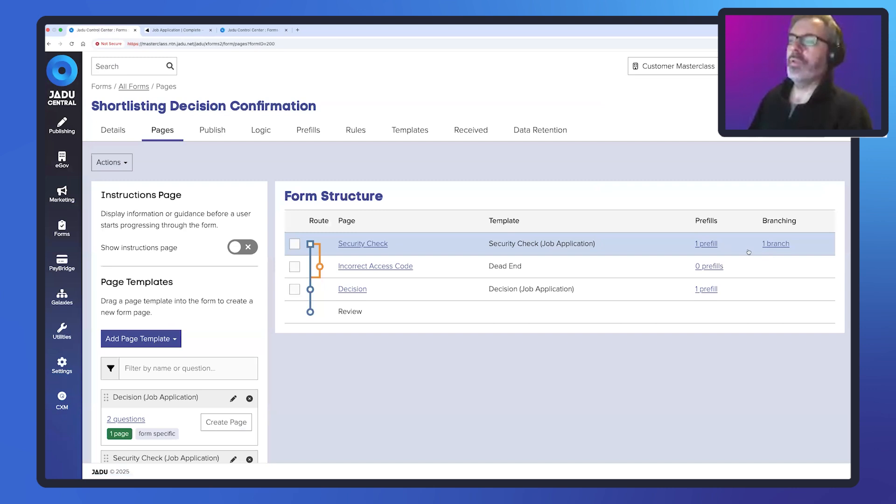
left_click(707, 244)
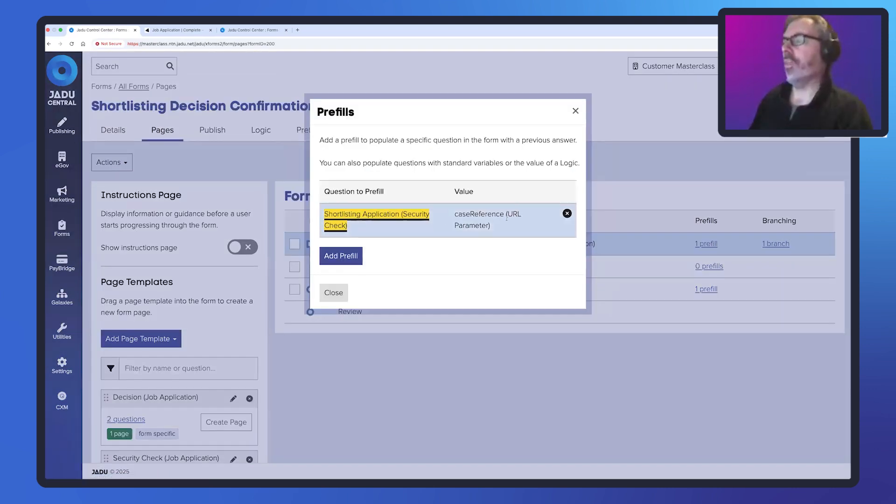
left_click(336, 293)
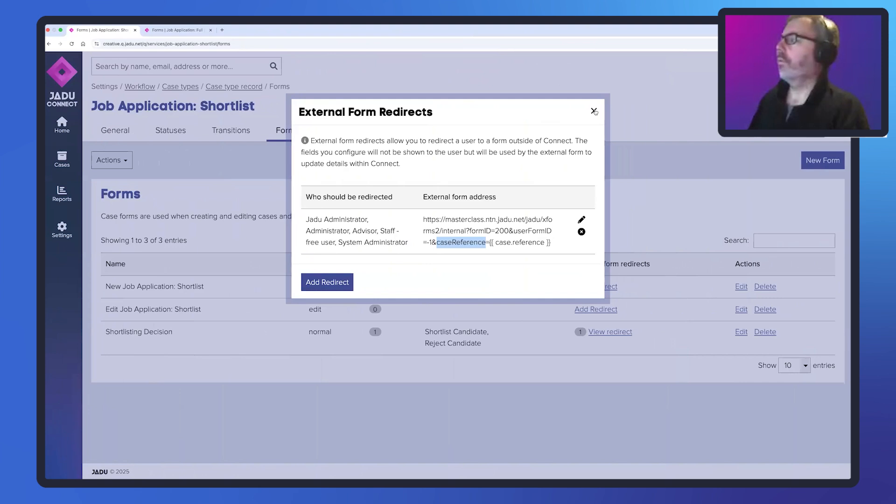
- In Jadu Connect, close the external form redirect details and return to the Job Applications case list
left_click(594, 110)
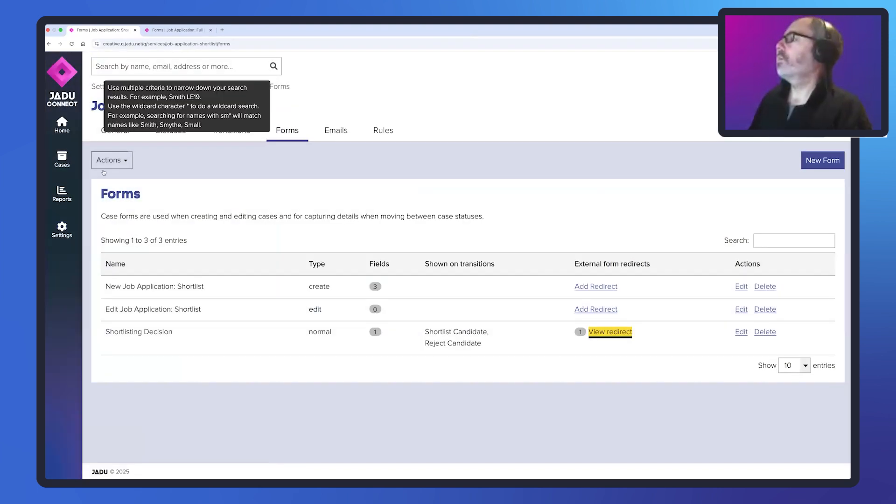
left_click(62, 158)
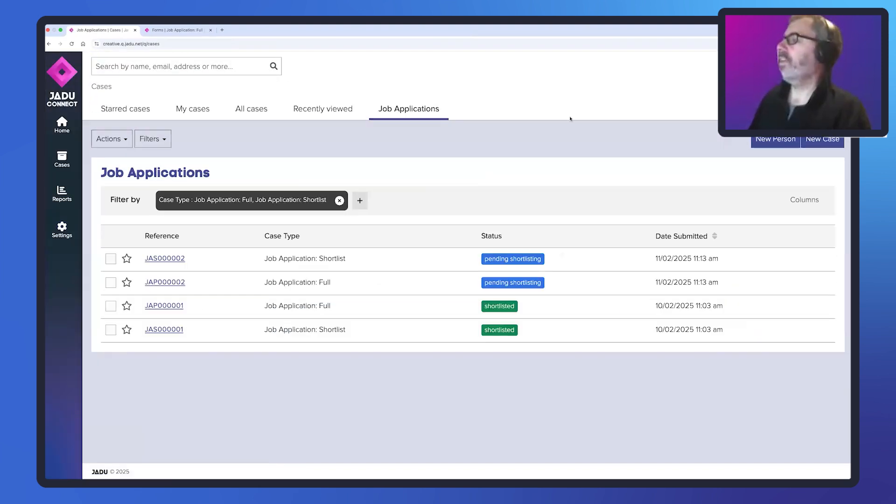
- Open the newest Job Application: Shortlist case, copy its access code and start the Shortlist Candidate action
left_click(164, 258)
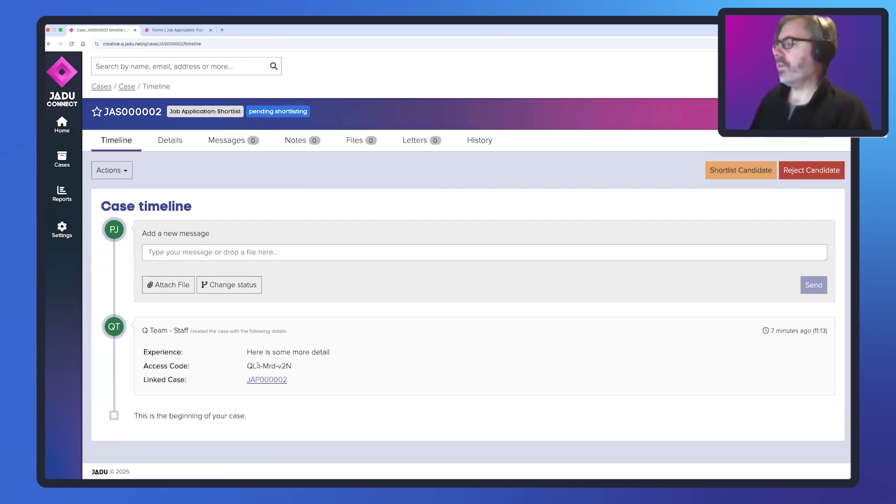
left_click_drag(247, 366, 292, 367)
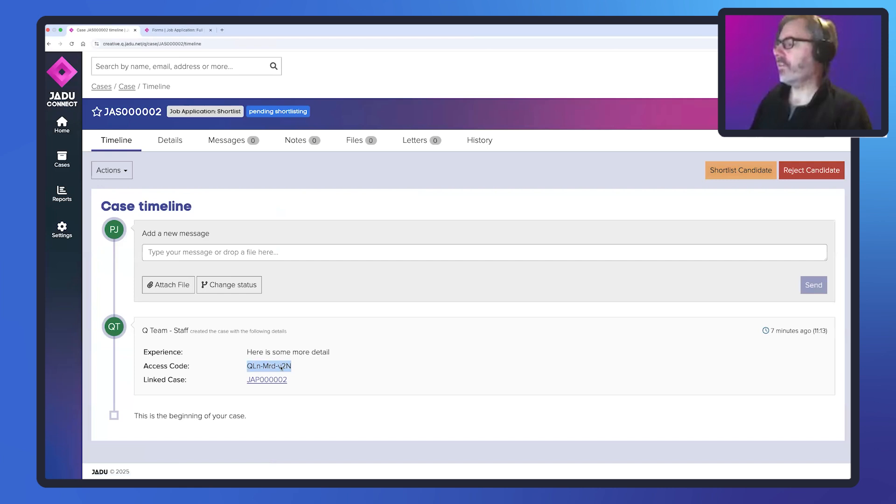
right_click(281, 367)
left_click(298, 381)
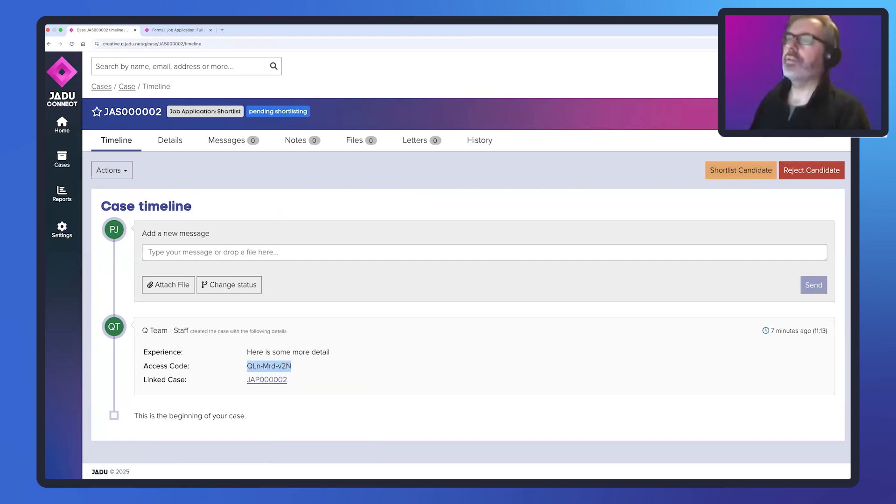
left_click(745, 171)
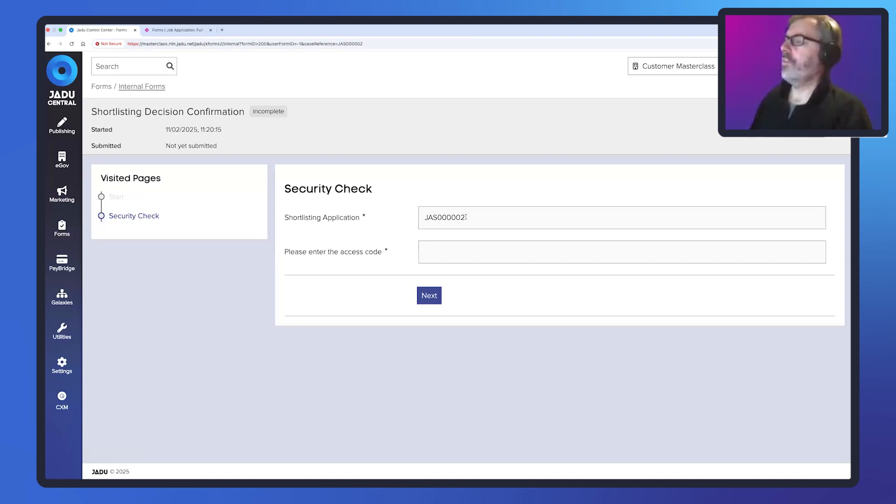
- Compare the prefilled Shortlisting Application reference on the Security Check page with the caseReference parameter in the page address
double_click(442, 215)
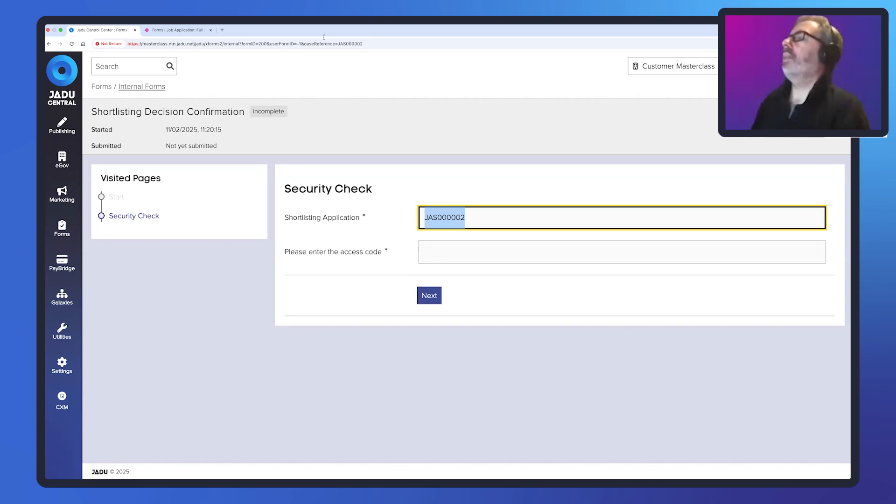
left_click(310, 45)
left_click(304, 44)
left_click_drag(304, 44, 364, 47)
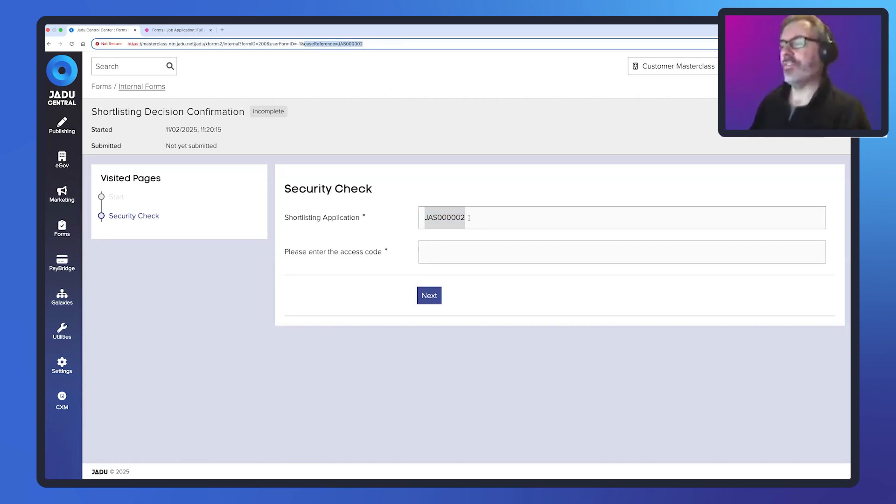
left_click(376, 221)
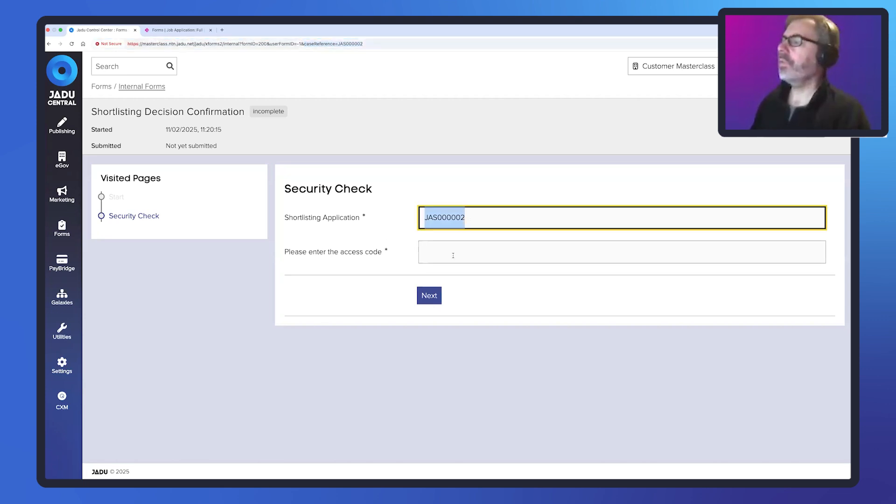
- Try to pass the security check with an invalid access code, review the error page and return to the check
left_click(438, 249)
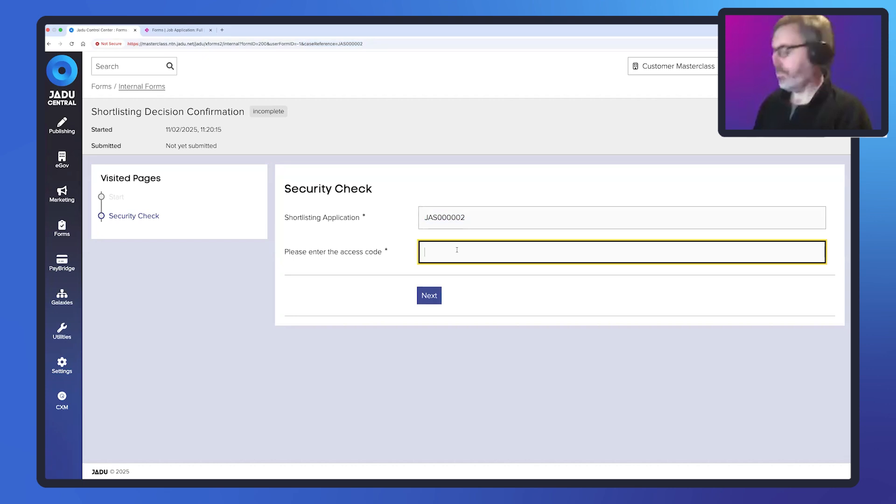
type("bdjkhbhdbhdsbf")
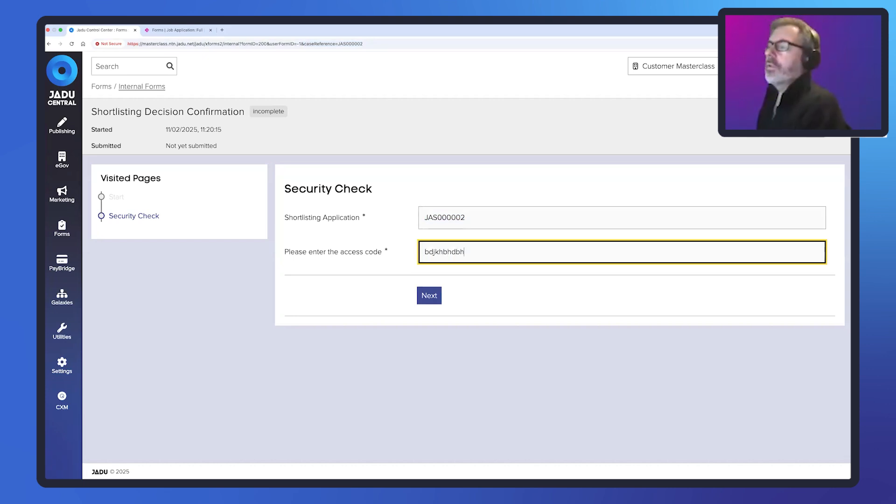
left_click(433, 295)
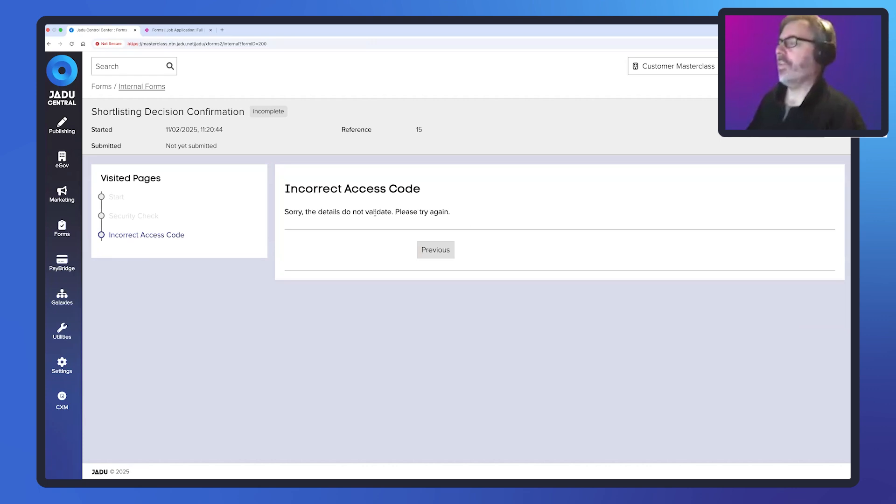
left_click_drag(375, 212, 284, 213)
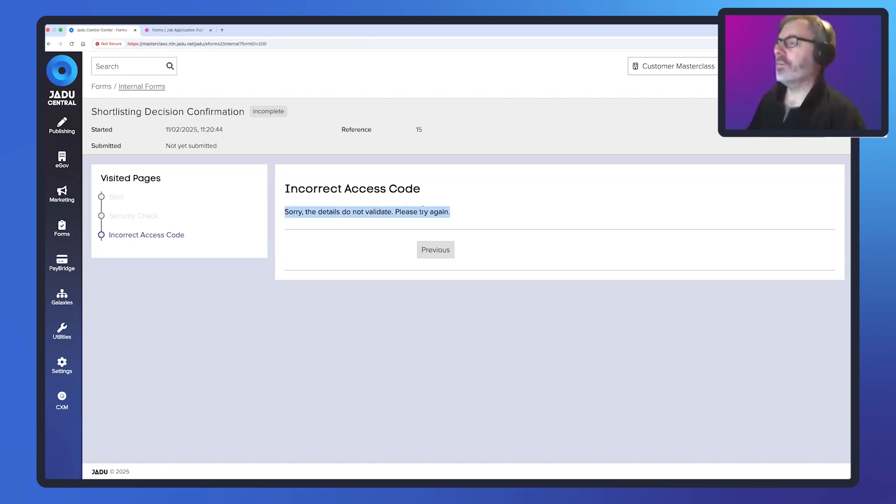
left_click(442, 248)
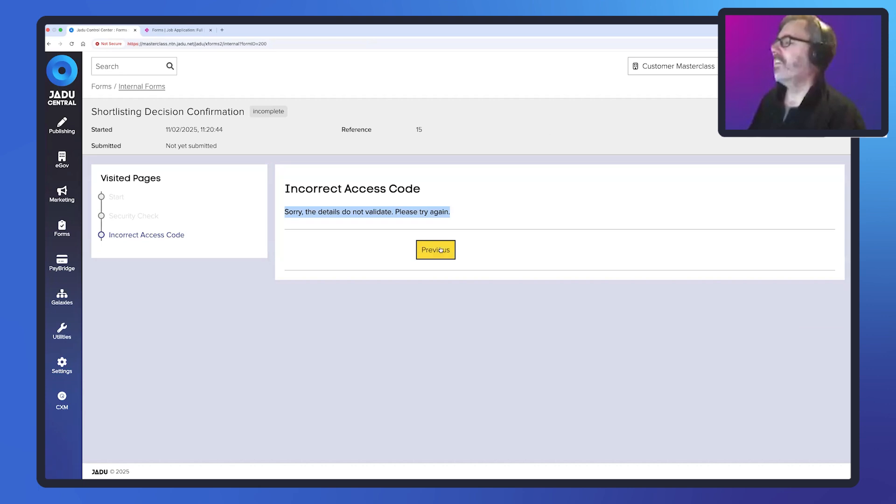
- Replace the invalid entry with the access code copied from the shortlist case and continue to the Decision page
left_click_drag(486, 248, 415, 254)
key("super+v")
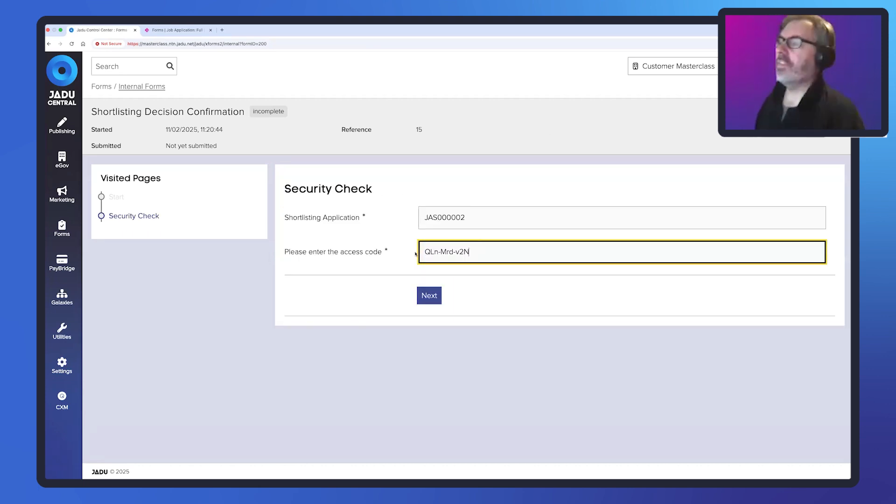
left_click(428, 297)
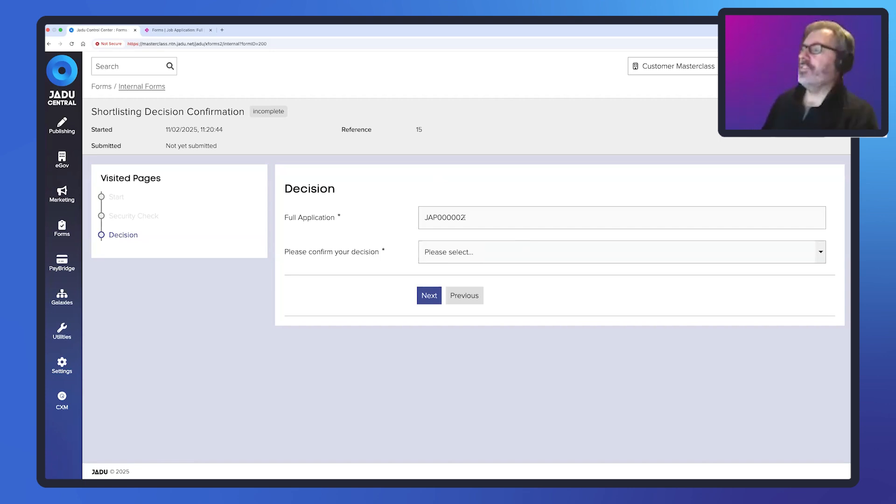
- Compare the prefilled Full Application reference with the Linked Case on the shortlist case's timeline in Jadu Connect
left_click_drag(464, 218, 424, 218)
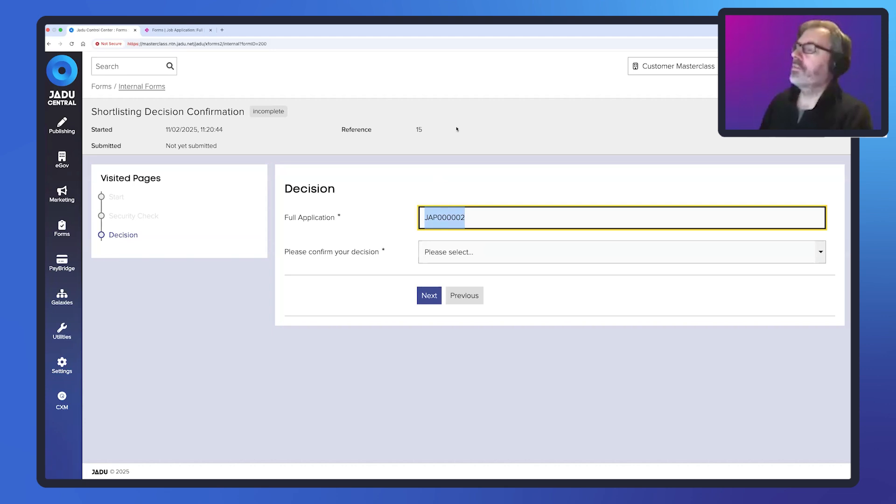
left_click(190, 31)
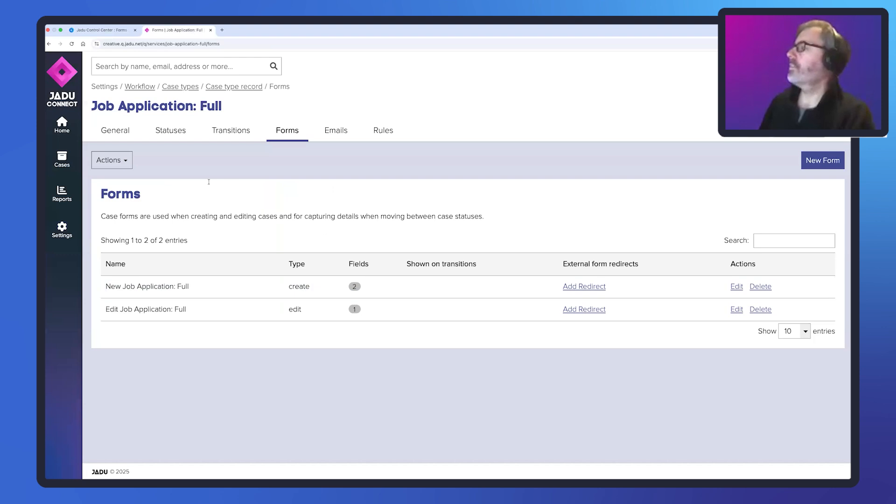
left_click(62, 158)
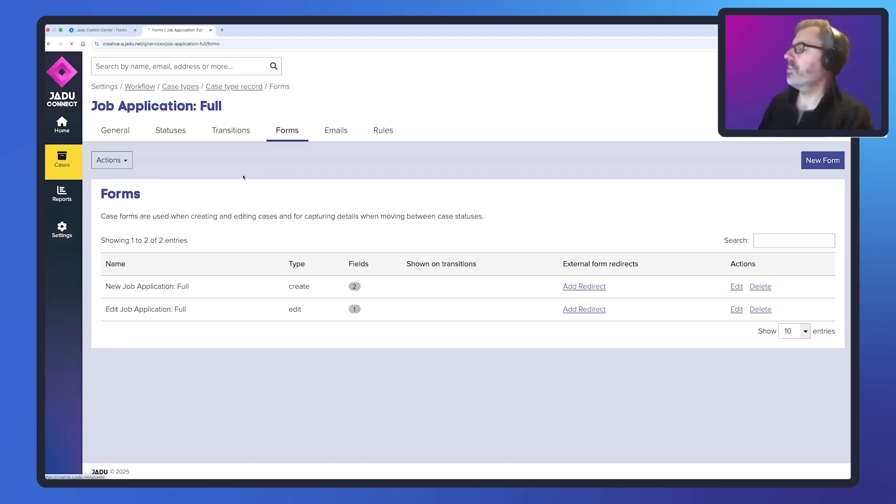
left_click(166, 259)
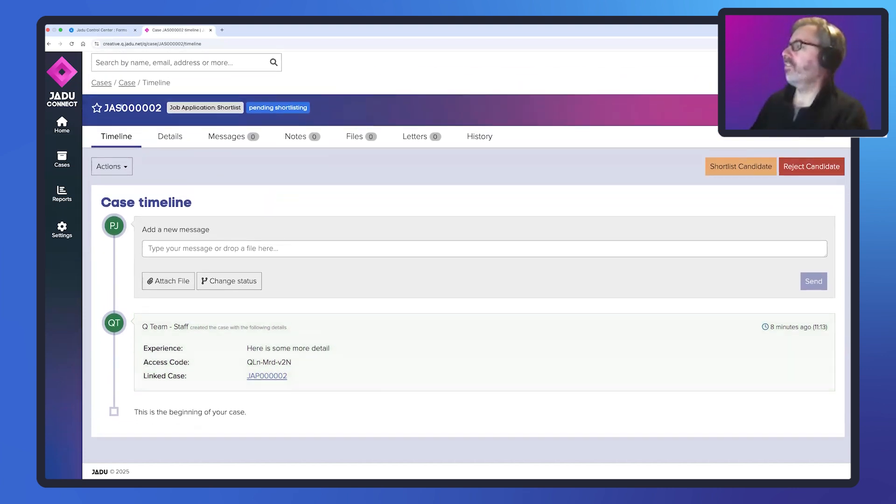
double_click(120, 108)
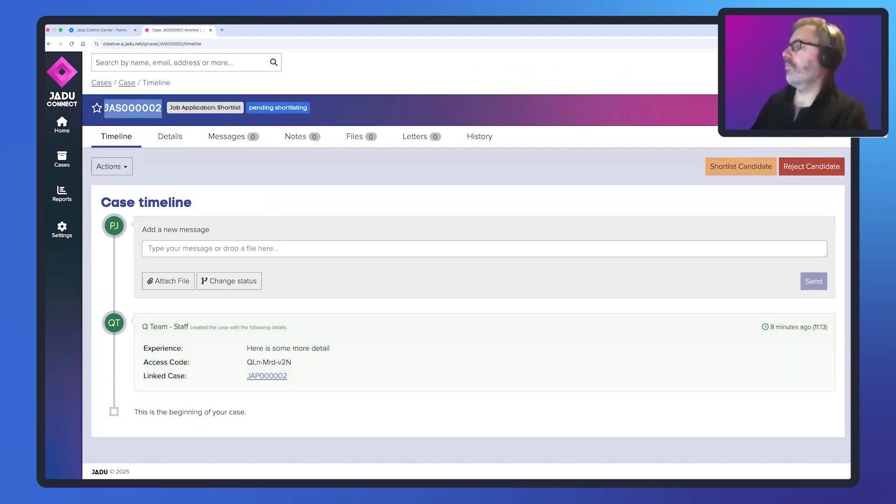
left_click_drag(291, 378, 247, 377)
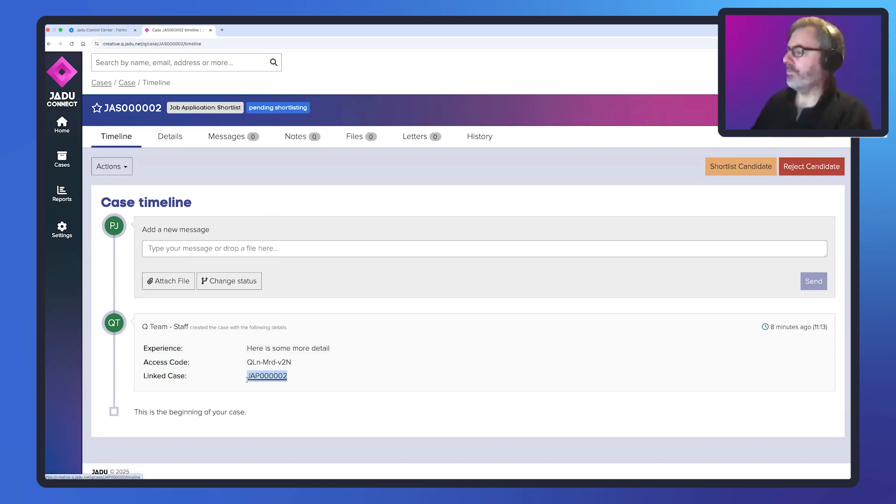
- Back in Jadu Central, set the decision to Shortlist candidate and submit the Shortlisting Decision Confirmation form
left_click(113, 31)
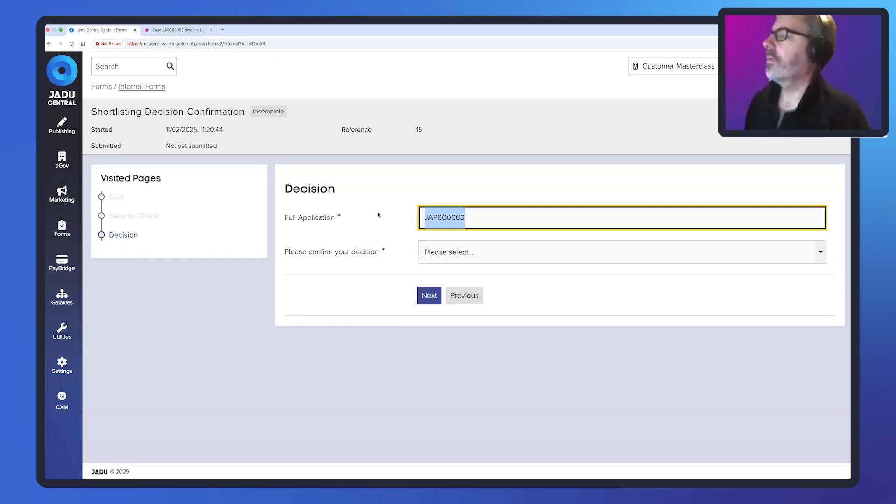
left_click(822, 252)
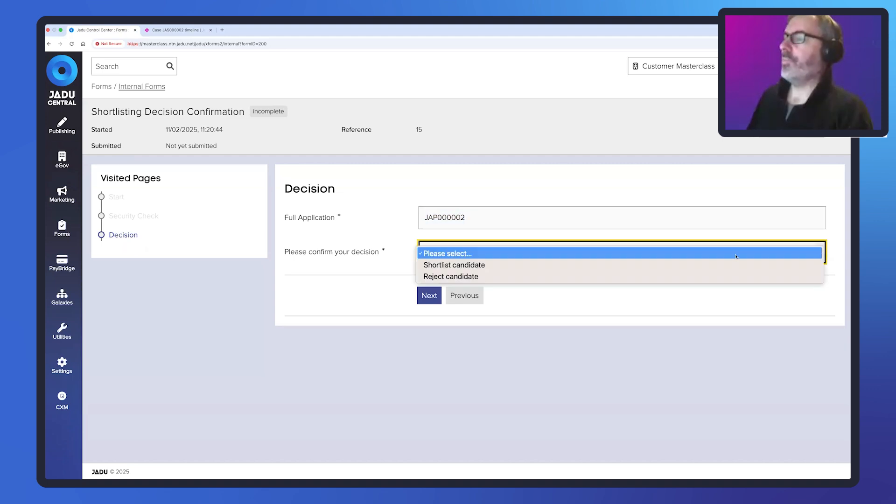
left_click(489, 266)
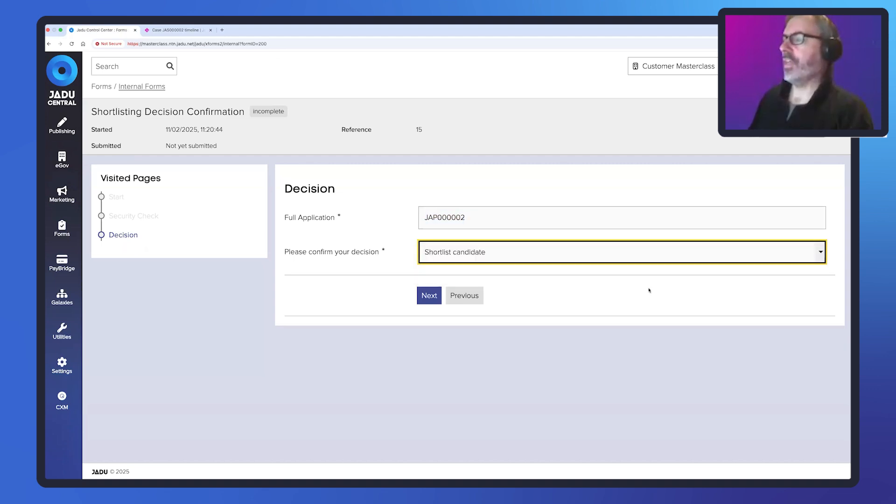
left_click(435, 294)
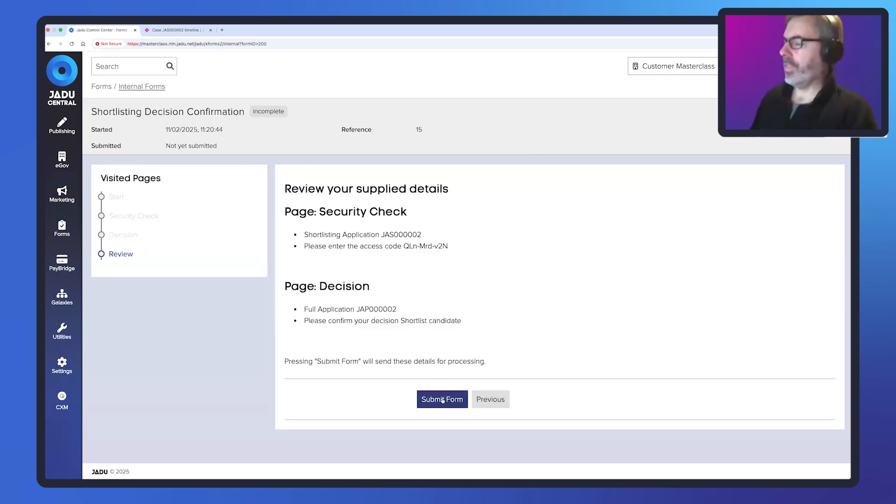
left_click(442, 400)
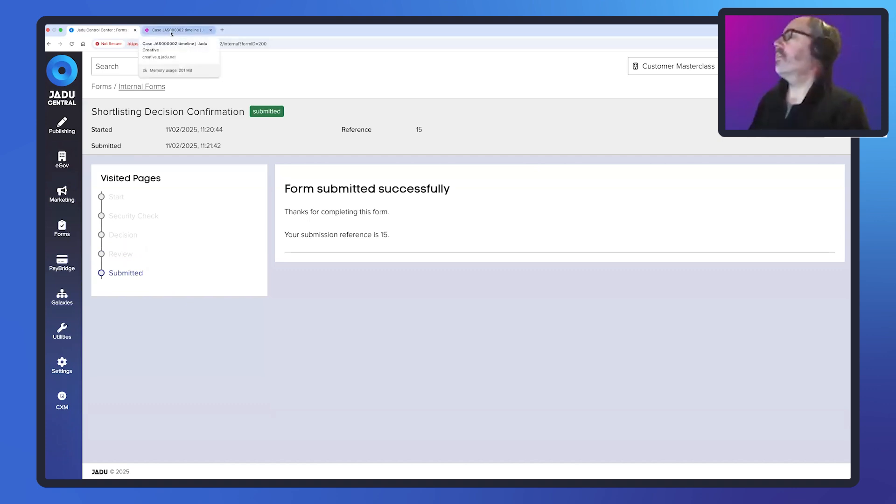
- In Jadu Connect, check the updated statuses in the Job Applications list and review the full and shortlist cases' timelines
left_click(172, 31)
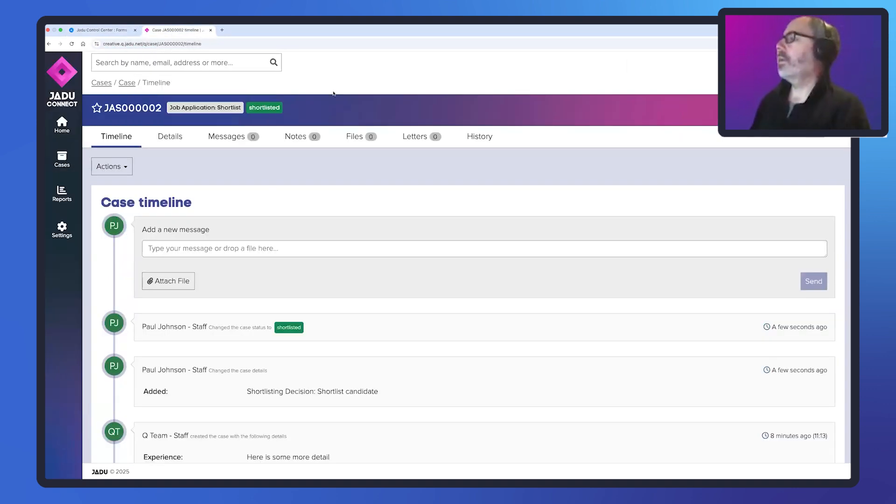
left_click(54, 162)
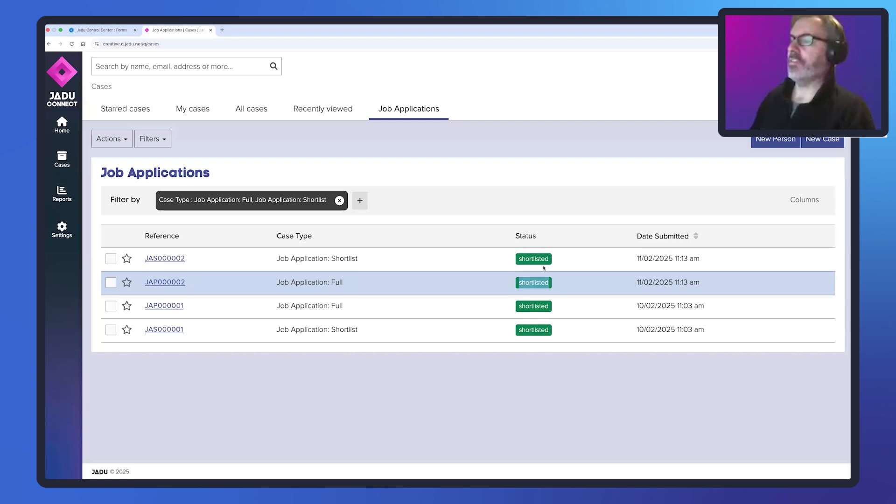
left_click_drag(549, 259, 519, 259)
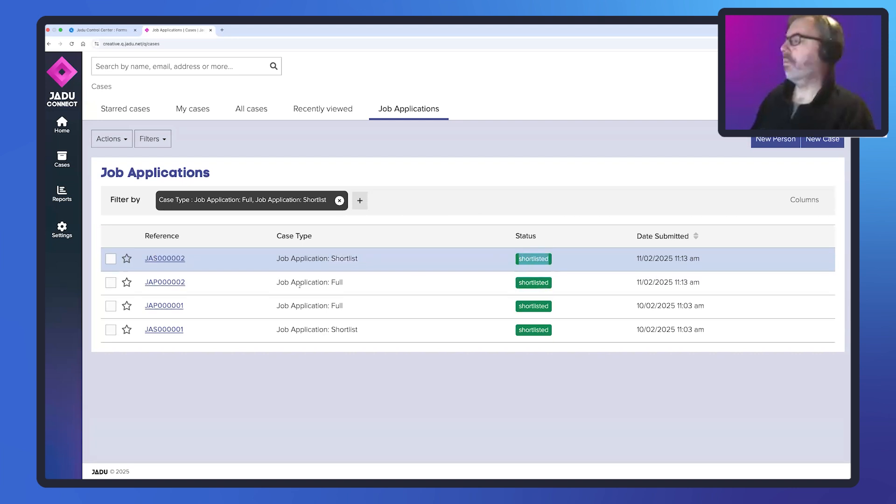
left_click(163, 283)
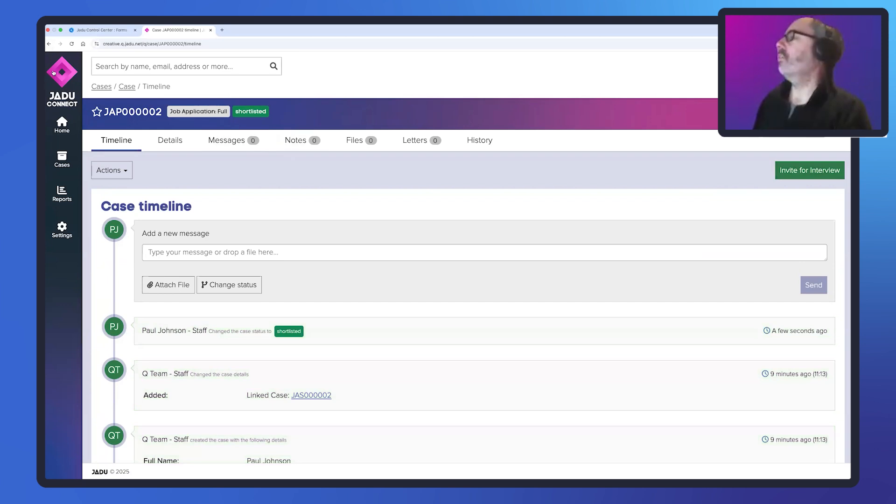
left_click(49, 43)
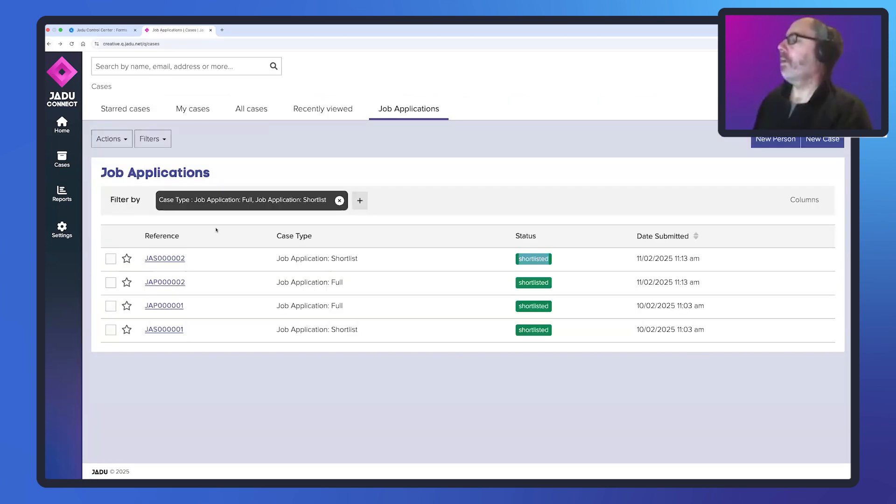
left_click(165, 258)
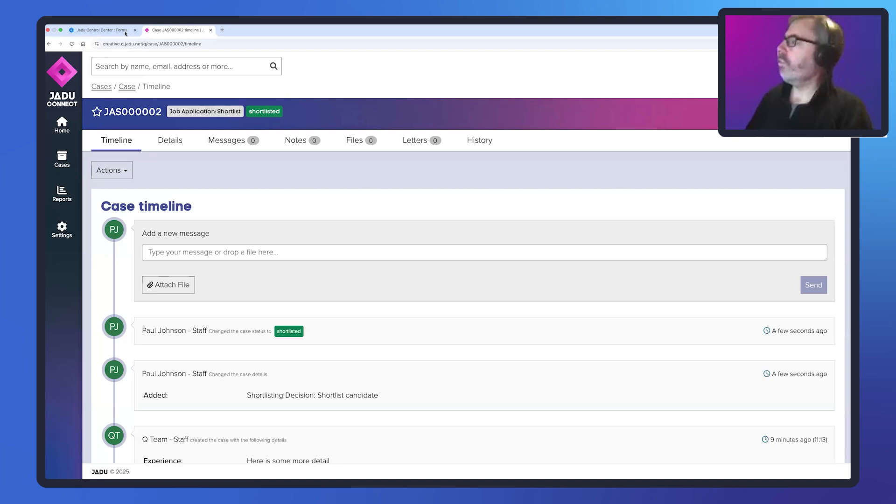
- Switch to Jadu Central and open the page structure of the Shortlisting Decision Confirmation form
left_click(96, 31)
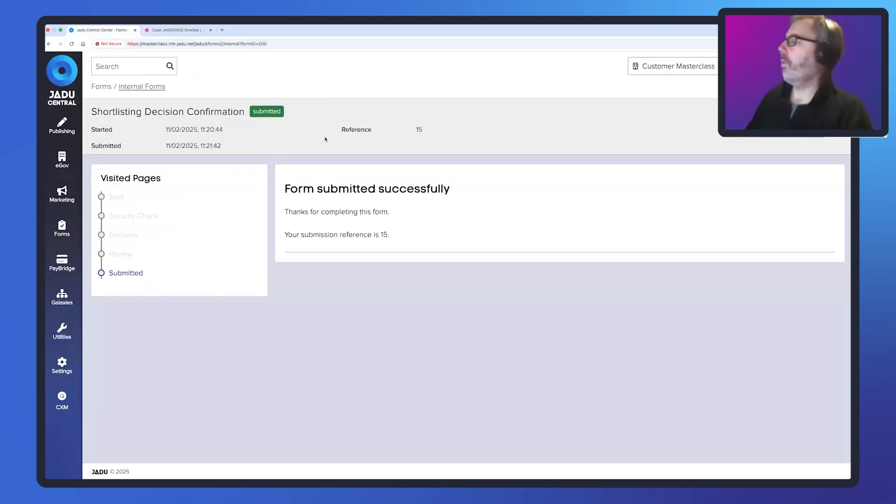
left_click(61, 229)
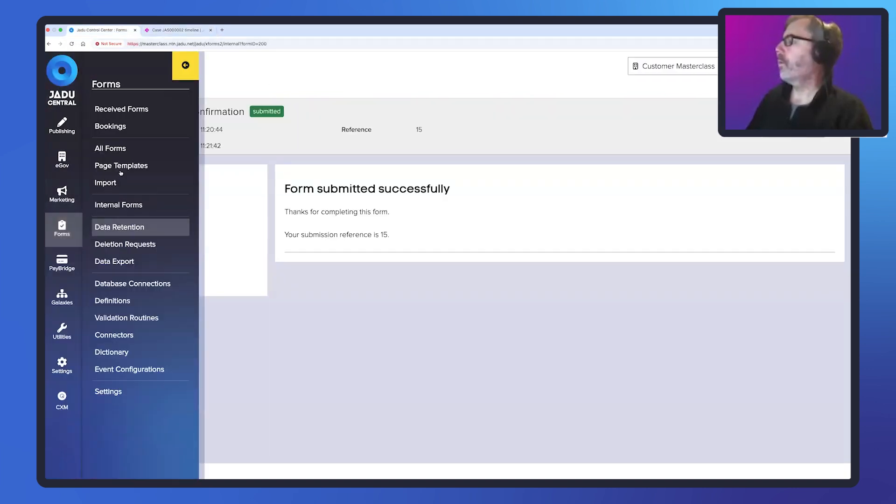
left_click(112, 149)
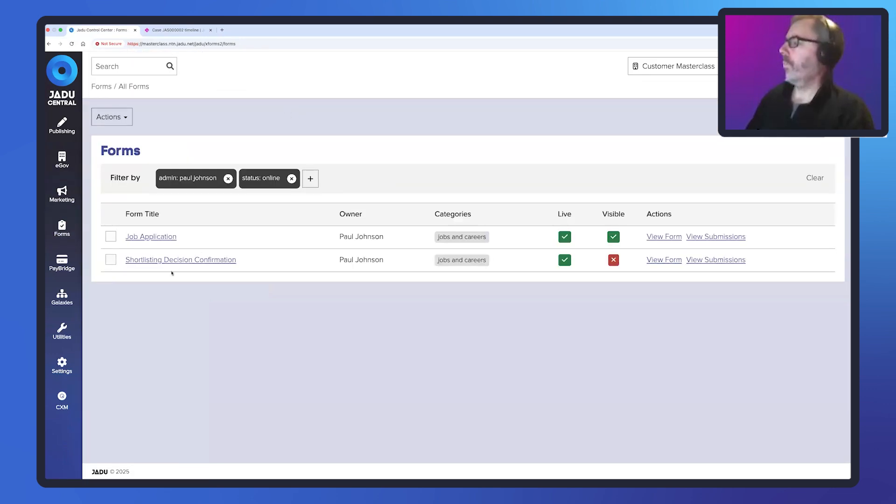
left_click(178, 260)
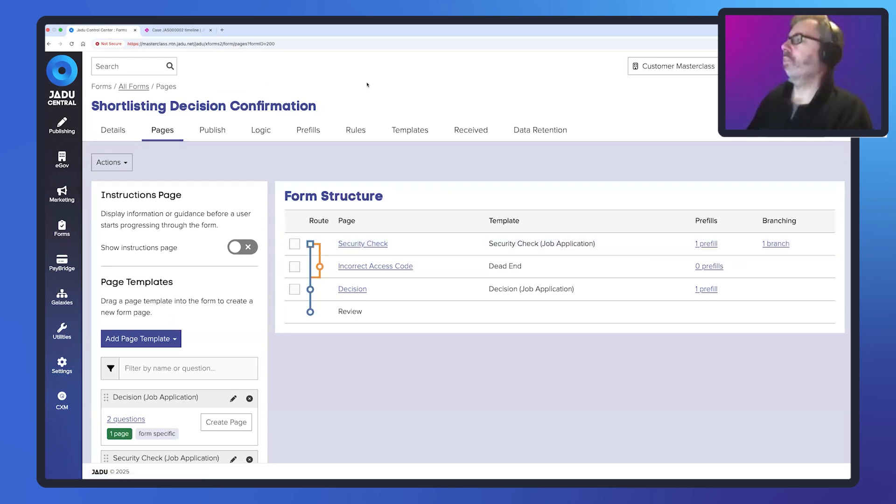
- Open the form's Access Code logic, examine its formula, case reference and field, and leave it without saving
left_click(259, 133)
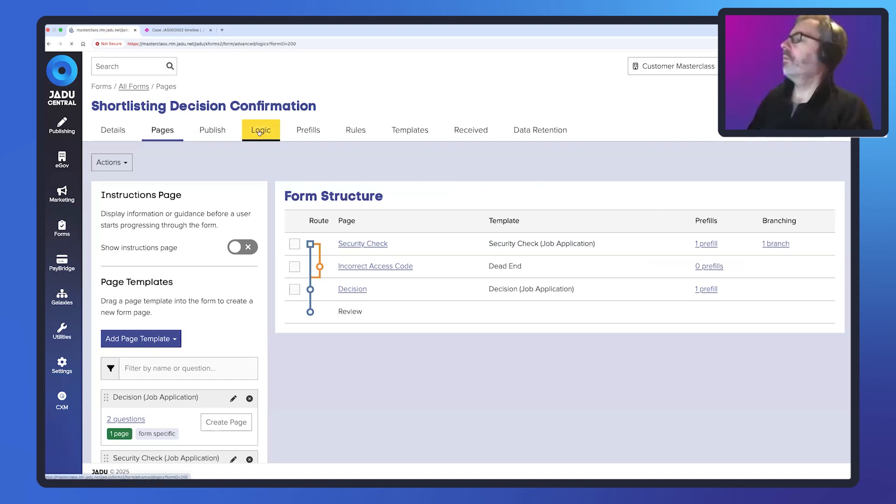
left_click(153, 267)
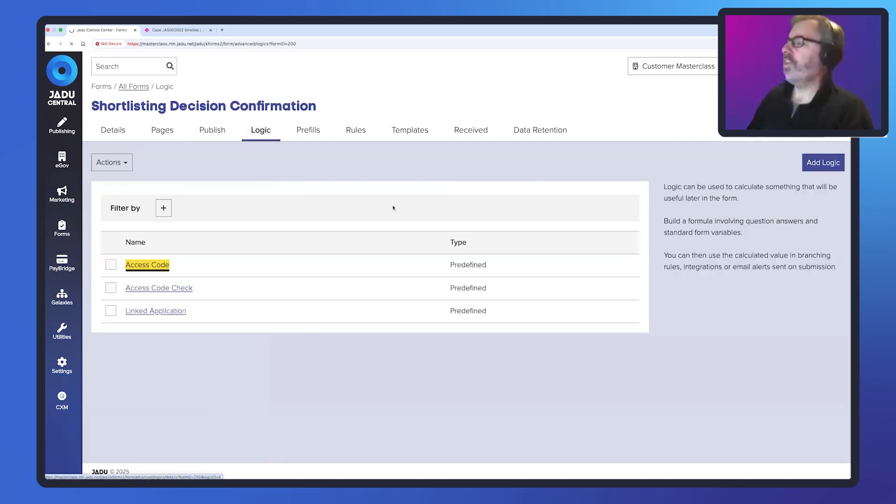
scroll(385, 264, "down", 3)
scroll(385, 264, "down", 1)
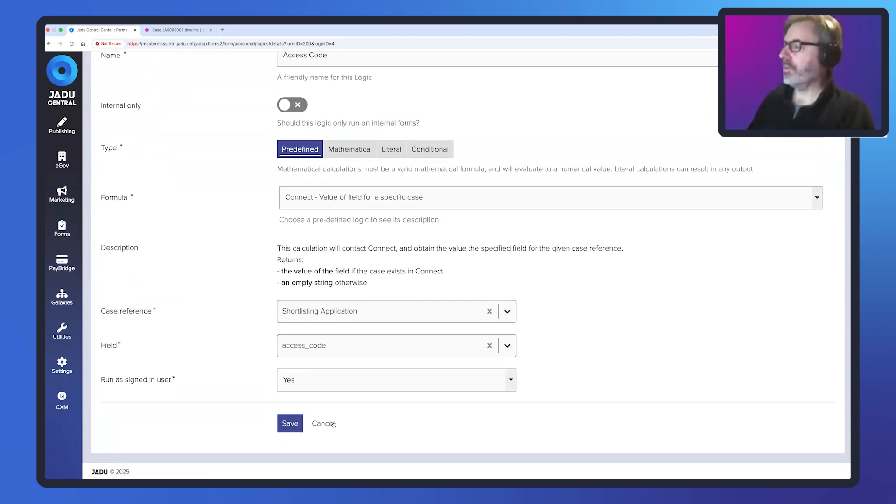
left_click(327, 423)
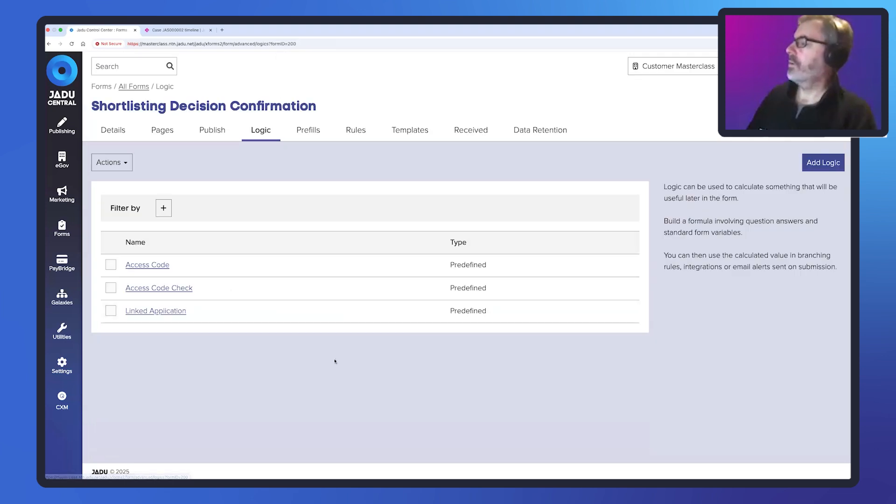
- Examine the Access Code Check logic's compared values, operator and true/false answers, and return to the logic list
left_click(158, 288)
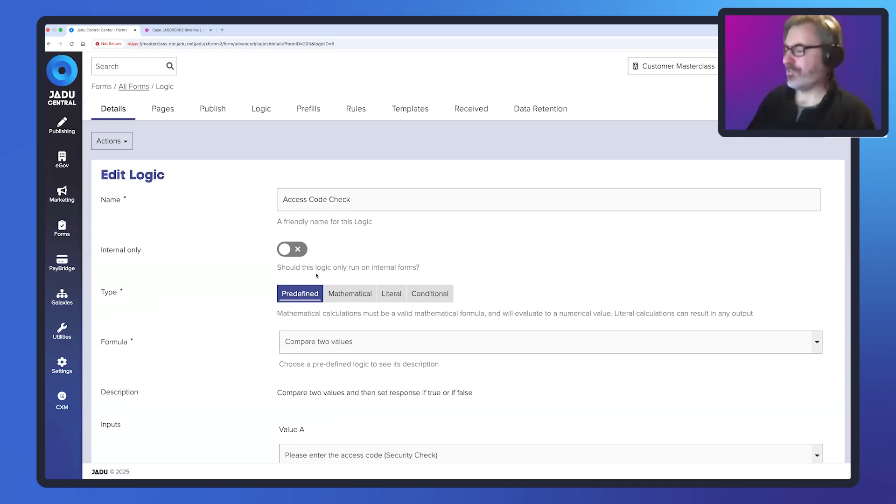
scroll(421, 223, "down", 5)
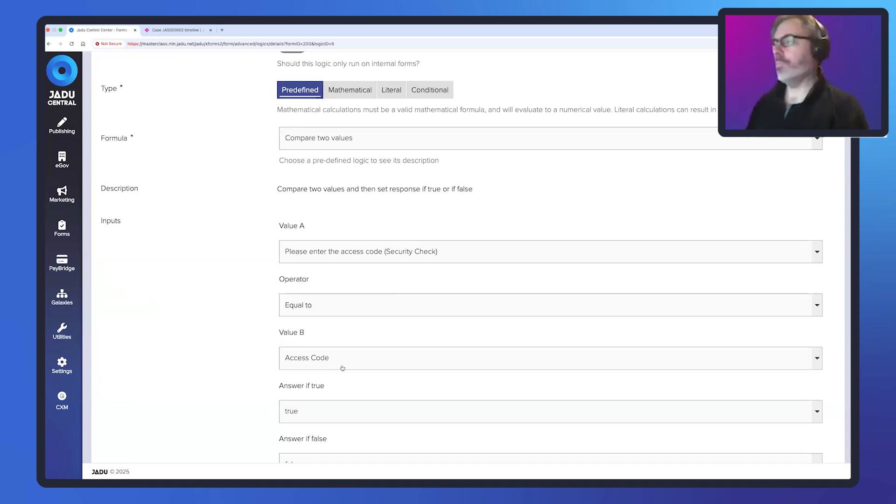
scroll(183, 139, "up", 3)
scroll(183, 138, "up", 2)
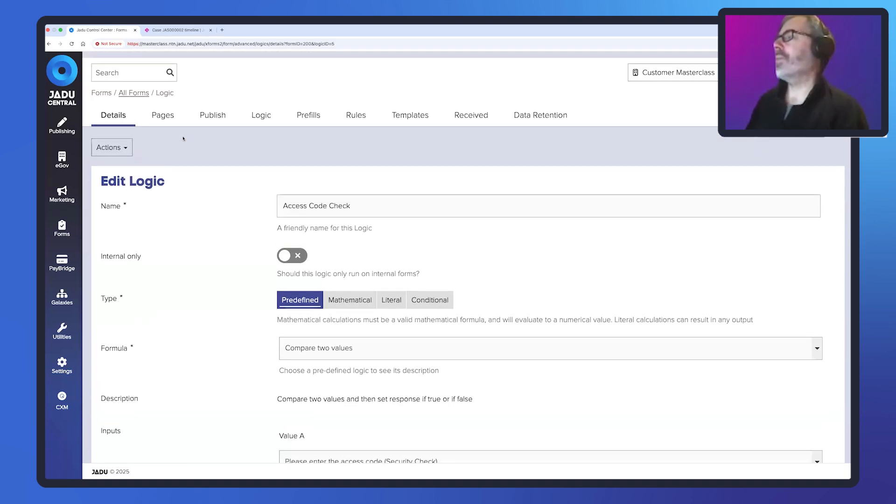
left_click(255, 108)
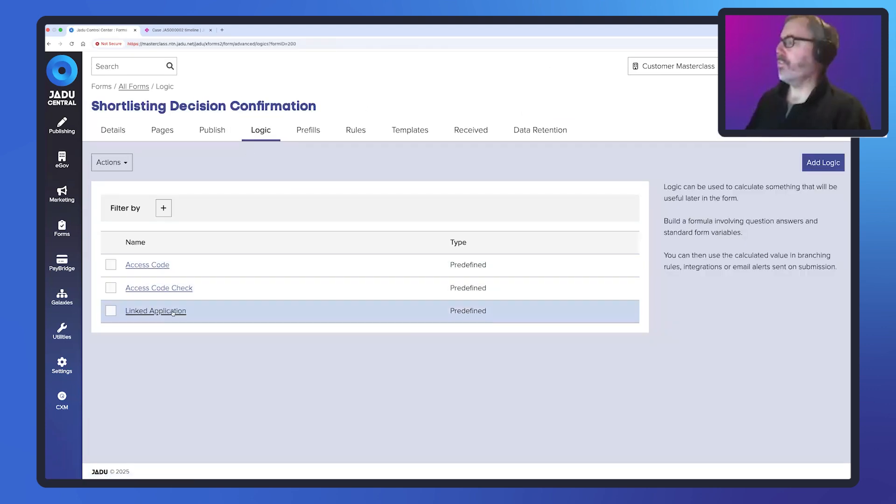
- Open the Linked Application logic and examine its formula, case reference and field settings
left_click(173, 312)
scroll(436, 253, "down", 3)
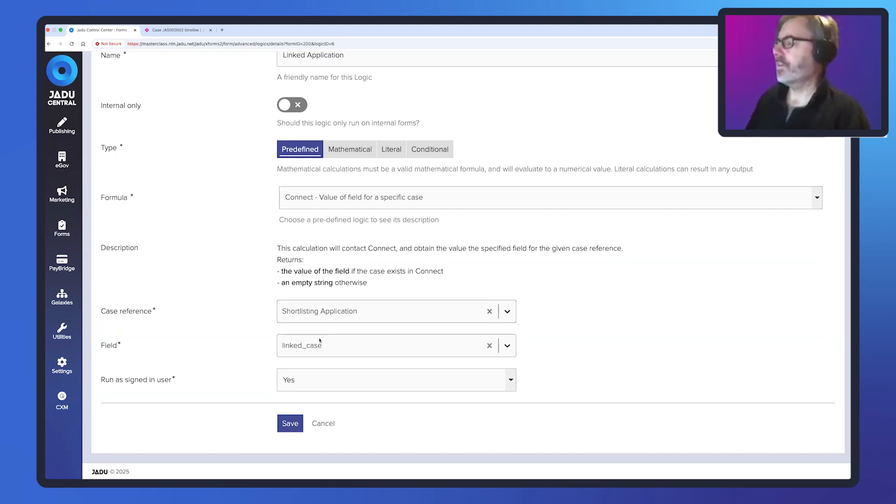
scroll(320, 340, "up", 3)
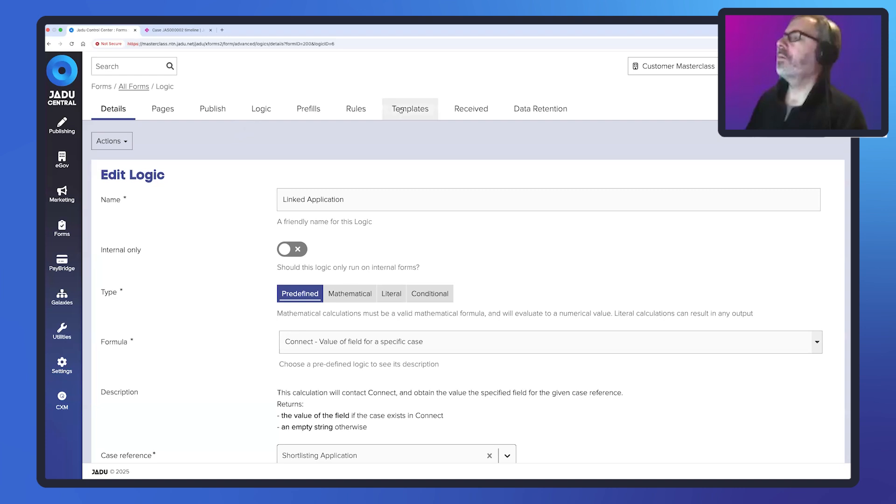
- Open the form's Shortlist rule and review its trigger, decision condition and Transition Case actions
left_click(356, 110)
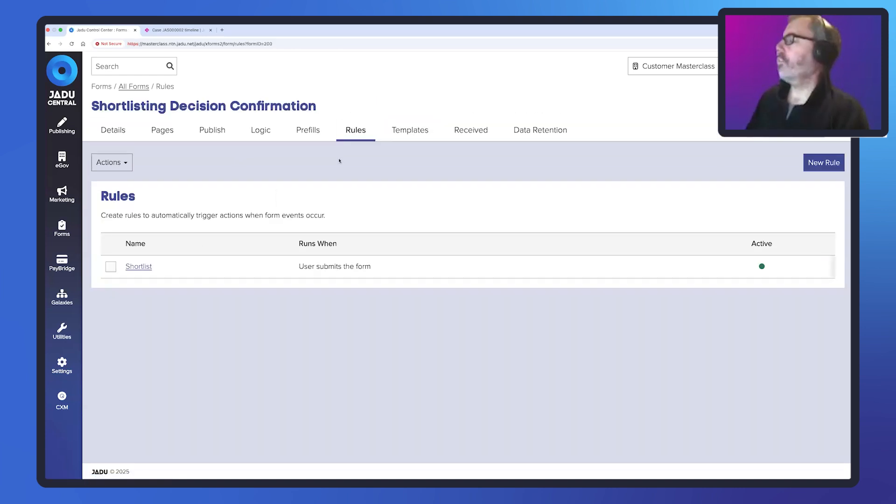
left_click(138, 266)
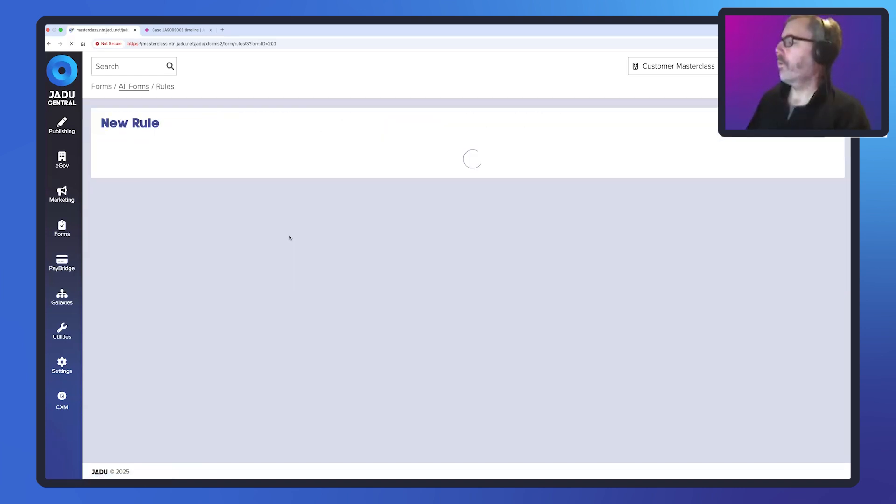
scroll(334, 186, "down", 2)
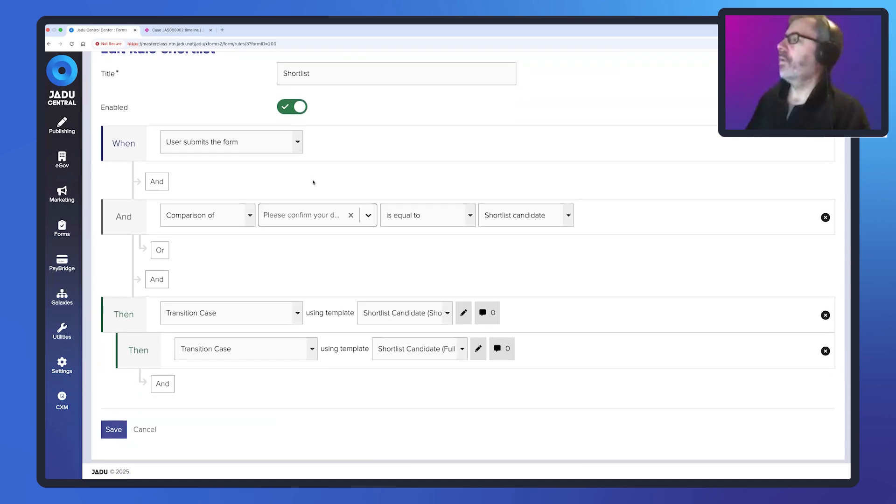
scroll(313, 182, "down", 1)
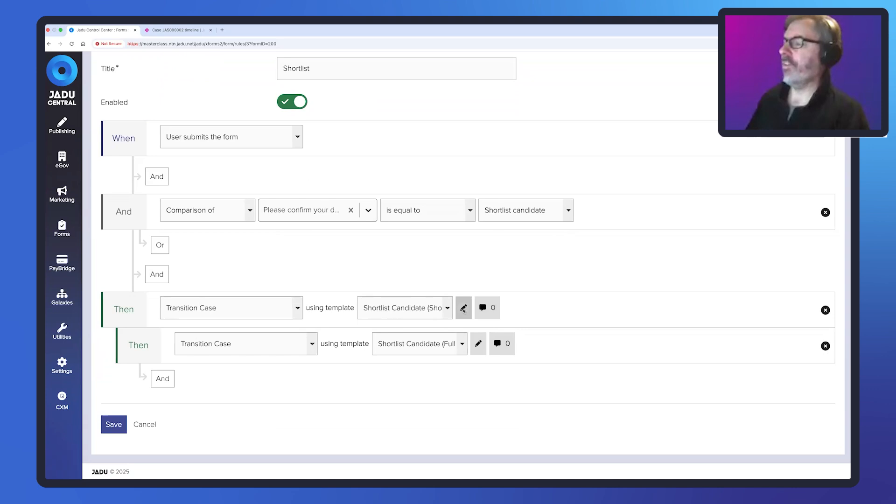
- Inspect the Shortlist Candidate (Shortlisting Case) action template's transition, case reference and decision mapping, and close it without saving
left_click(464, 308)
scroll(477, 260, "down", 1)
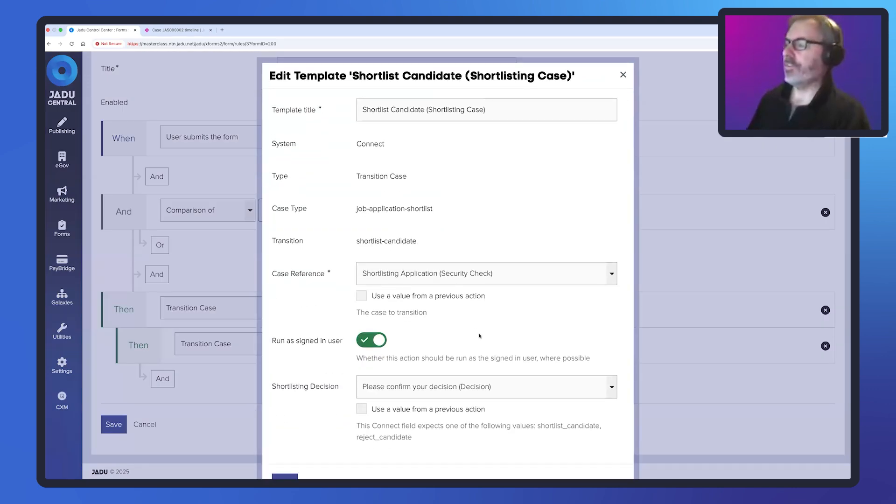
scroll(439, 326, "down", 1)
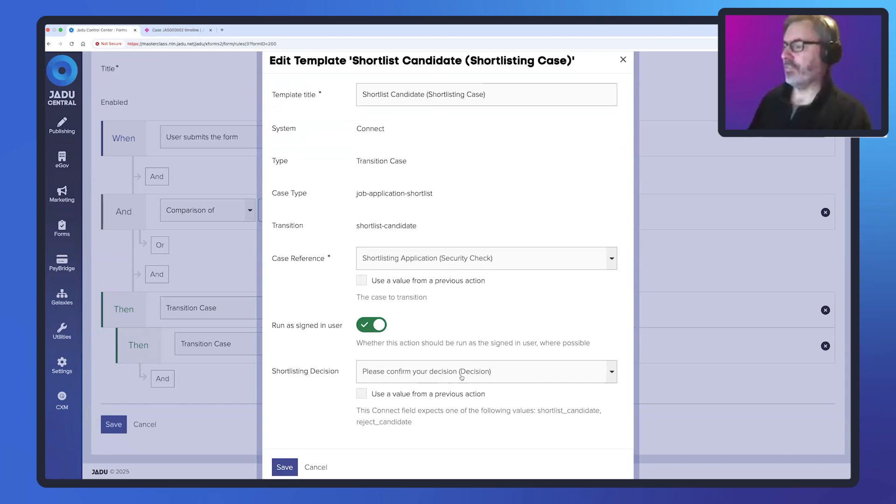
left_click(322, 468)
- Inspect the Shortlist Candidate (Full Application Case) template's transition and case reference, and leave the template and rule without saving
left_click(478, 345)
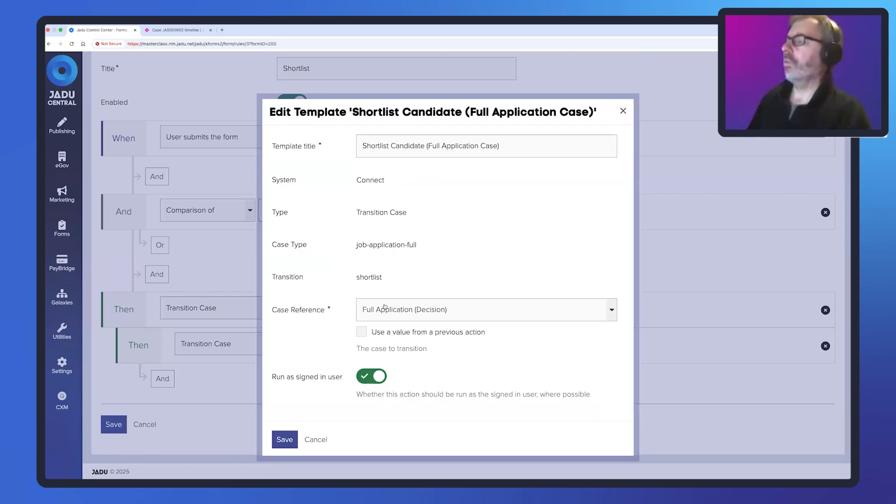
left_click(322, 441)
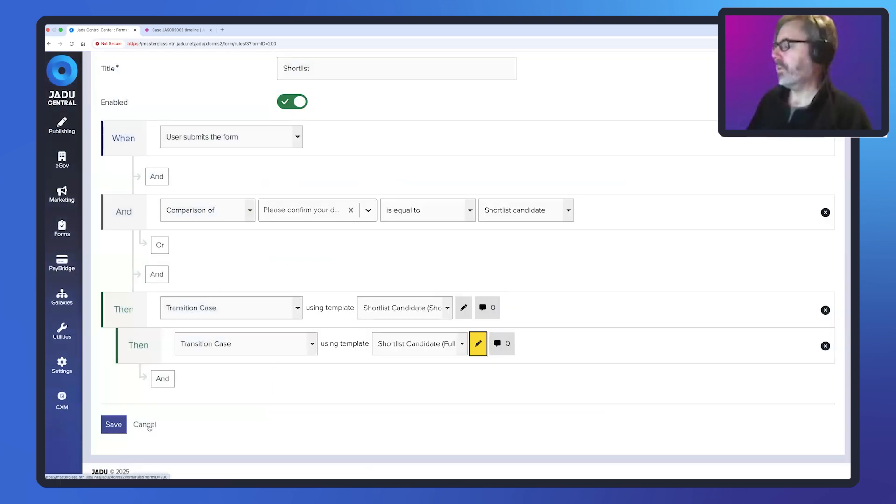
left_click(148, 425)
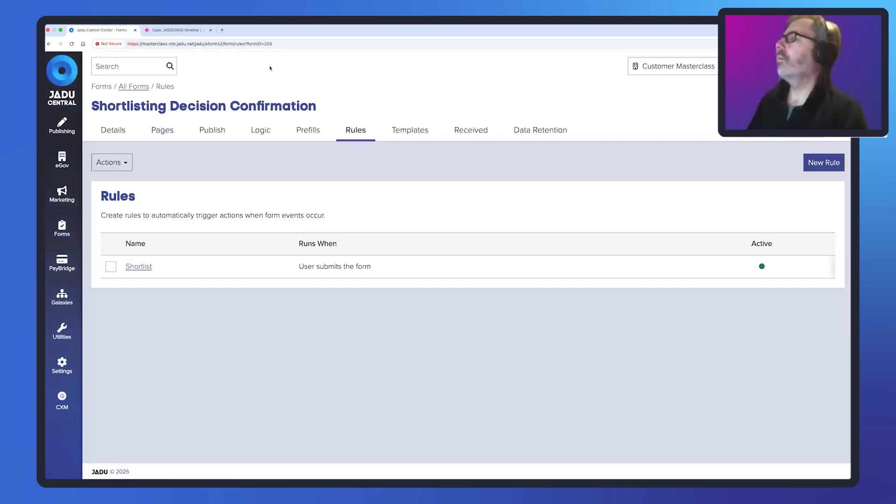
- Switch to the case timeline in Jadu Connect
left_click(184, 31)
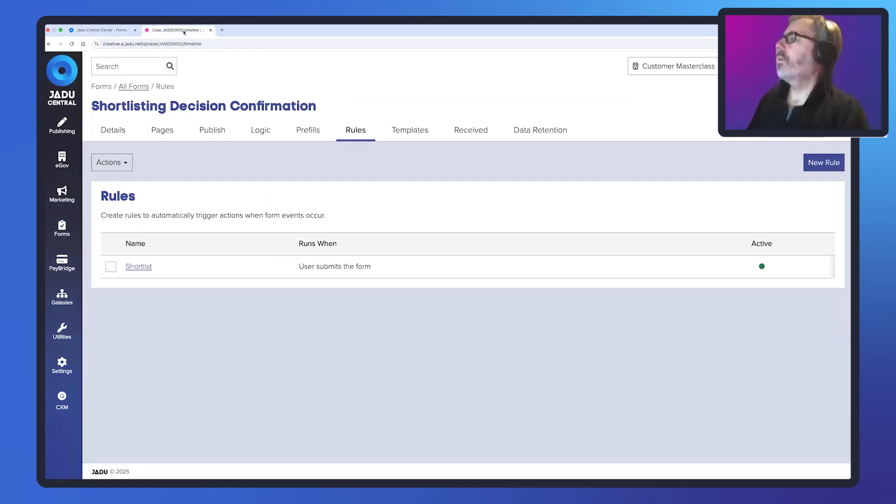